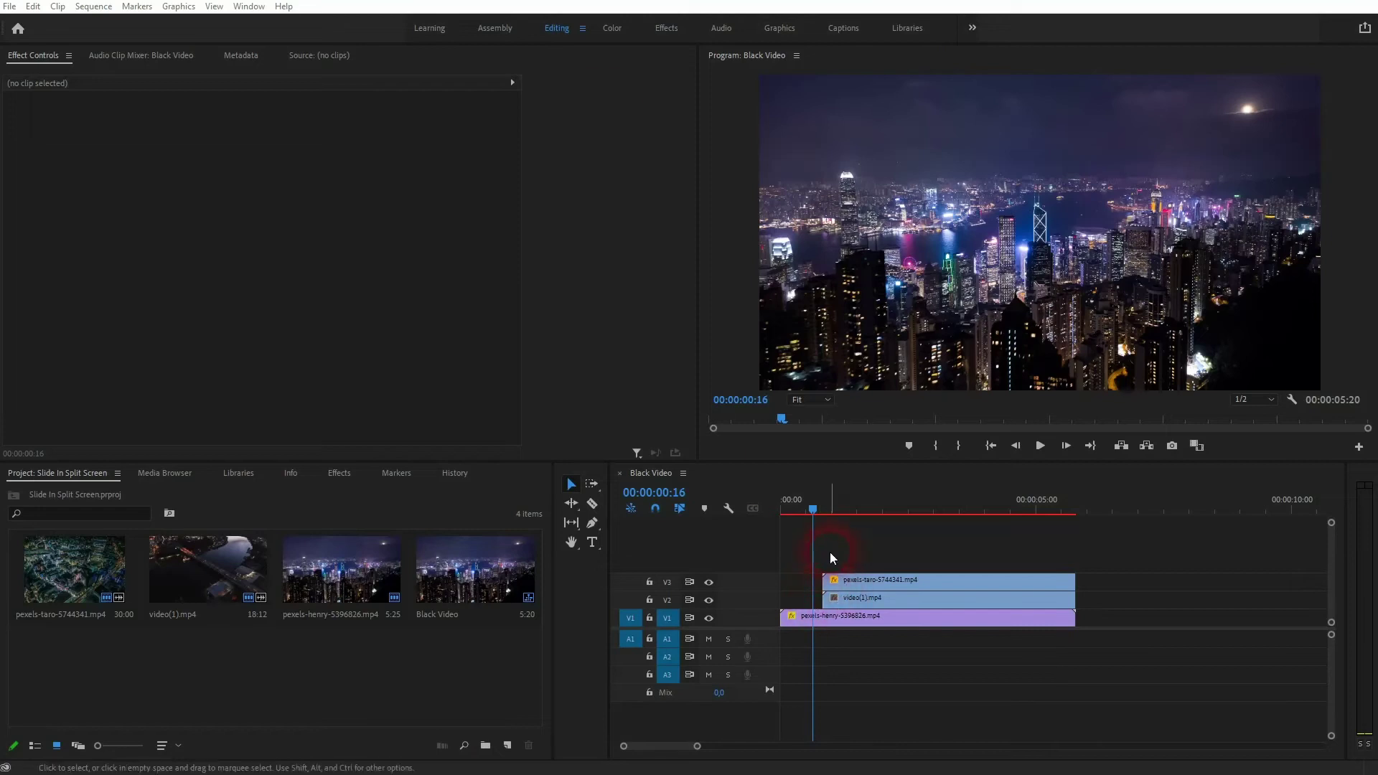
# Examine the three stacked clips by scrubbing the sequence start and temporarily hiding the V3 and V2 tracks.
pyautogui.click(794, 509)
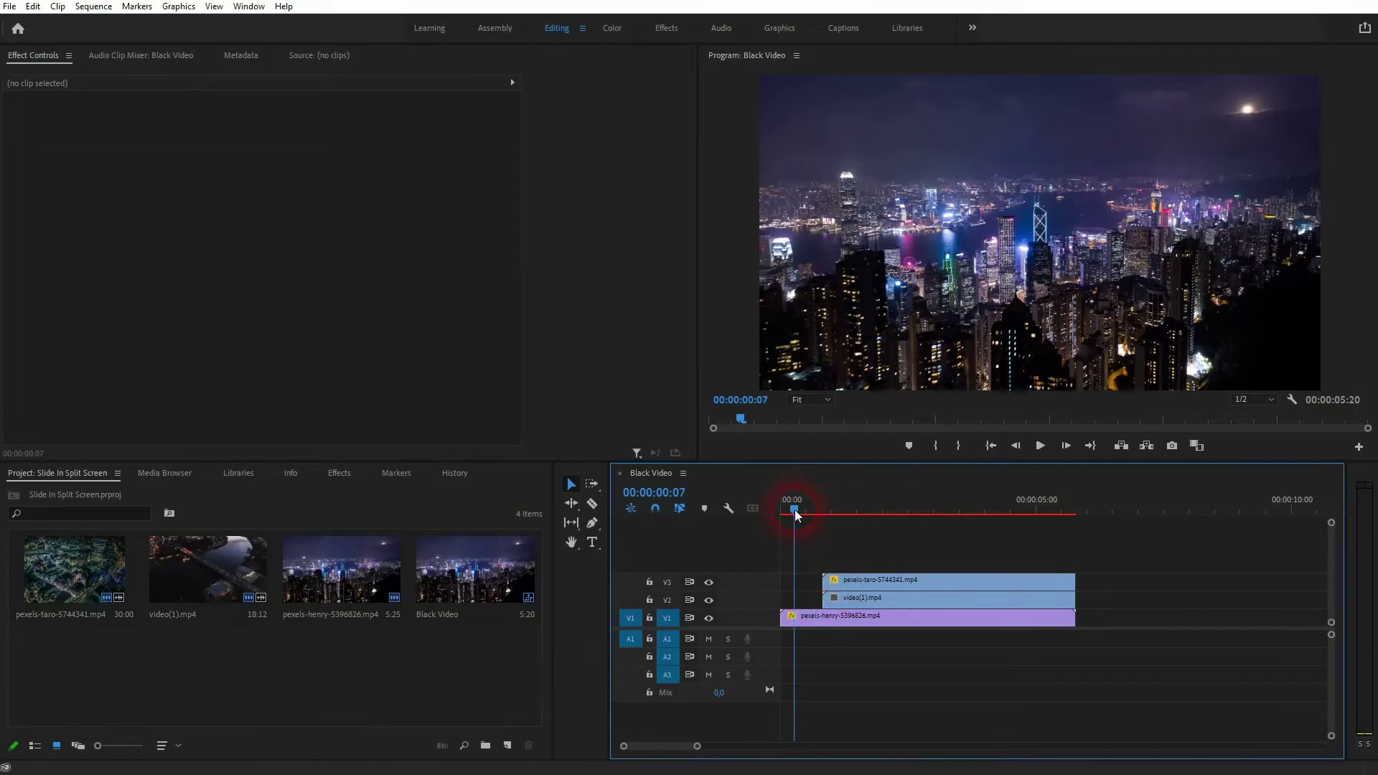
pyautogui.moveTo(794, 510); pyautogui.dragTo(867, 511)
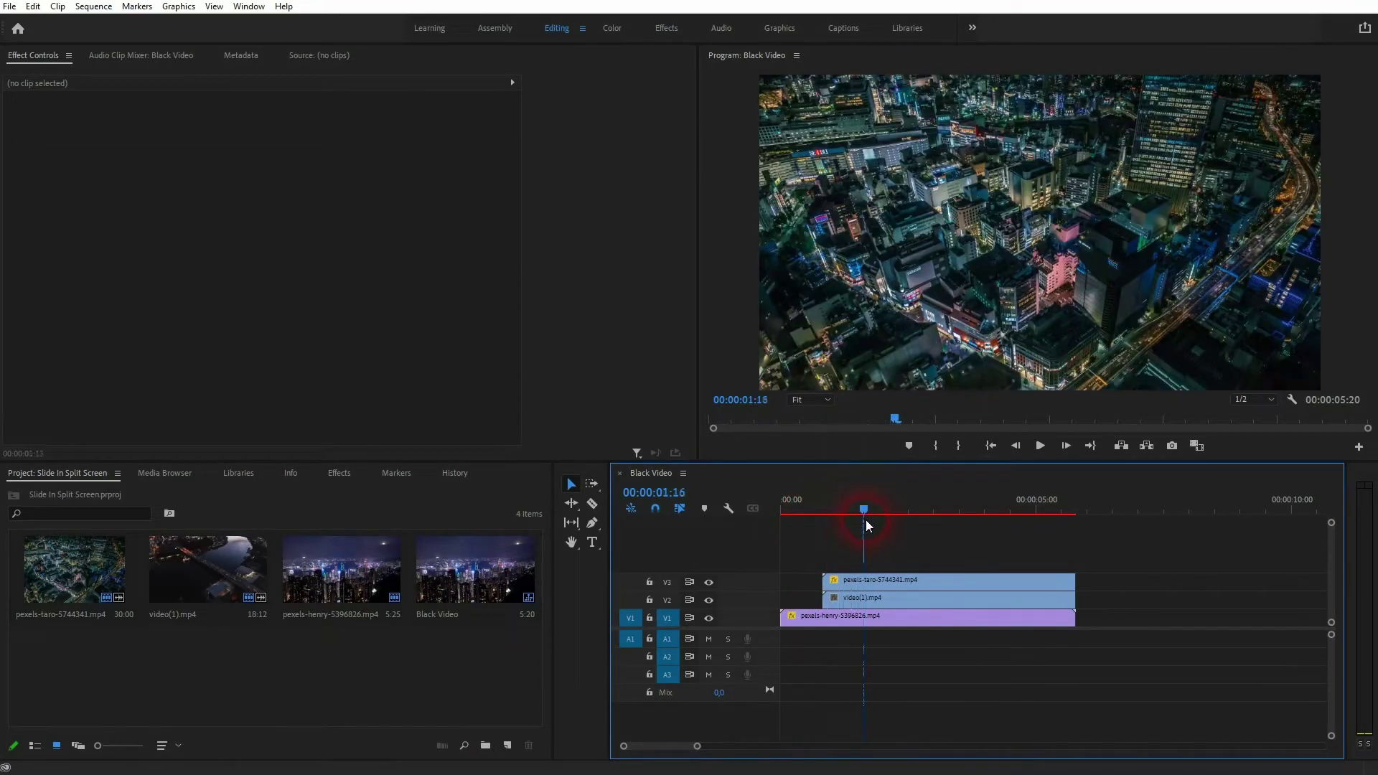
pyautogui.click(889, 580)
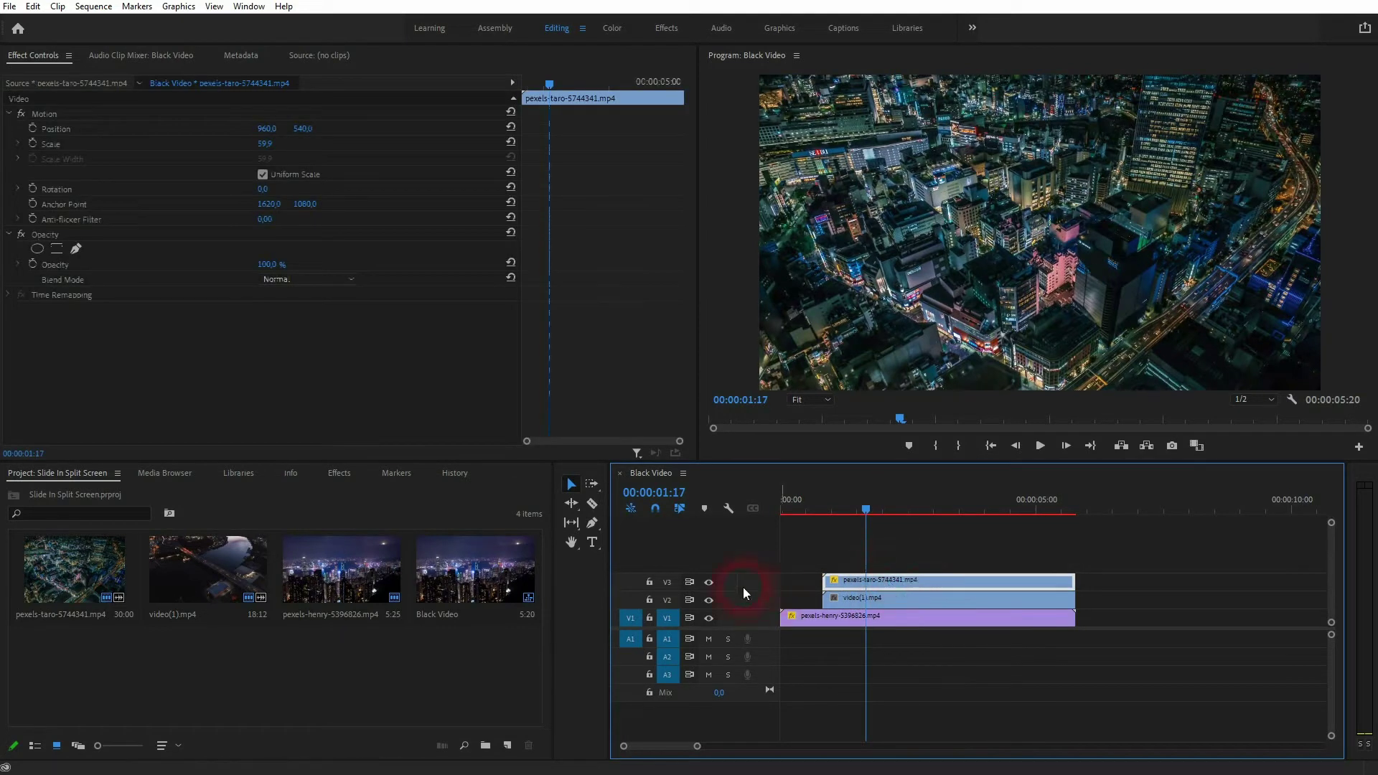
pyautogui.click(708, 582)
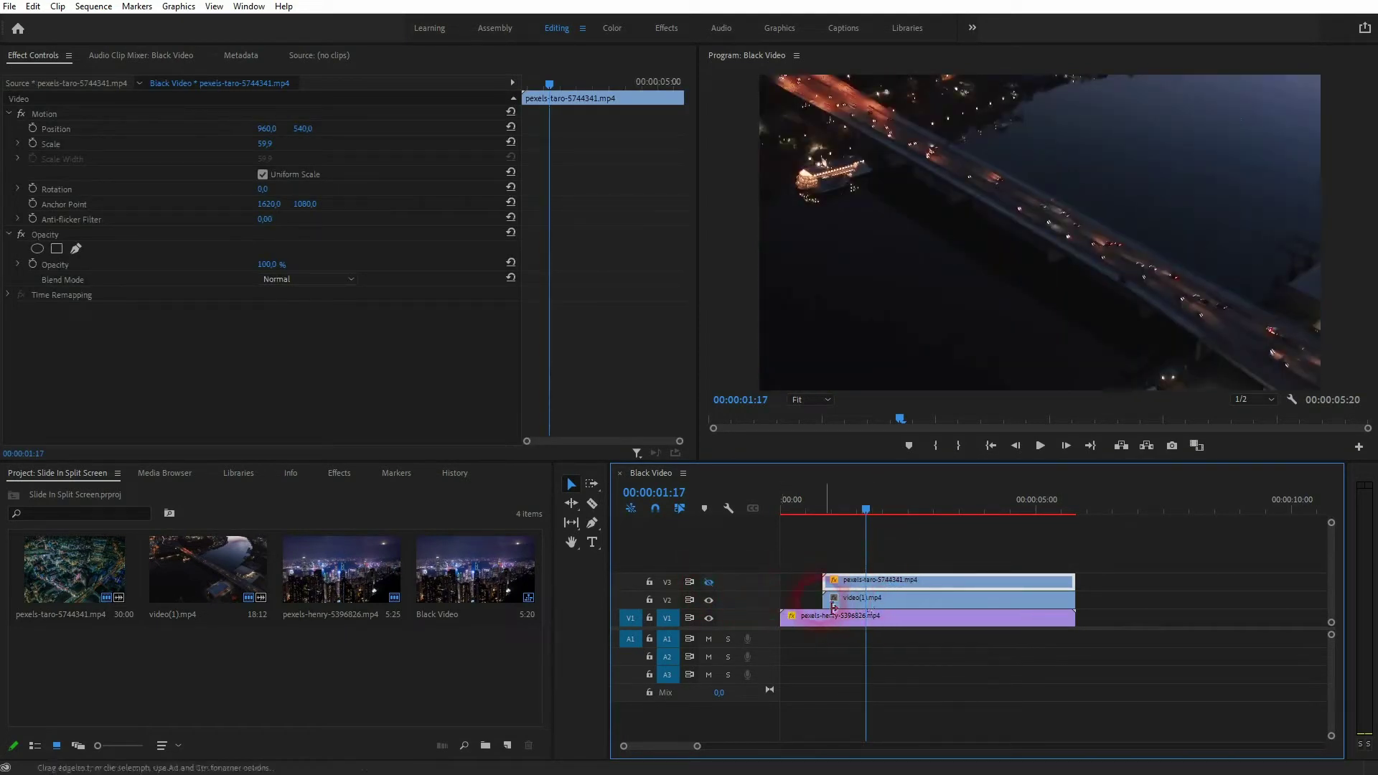
pyautogui.click(708, 601)
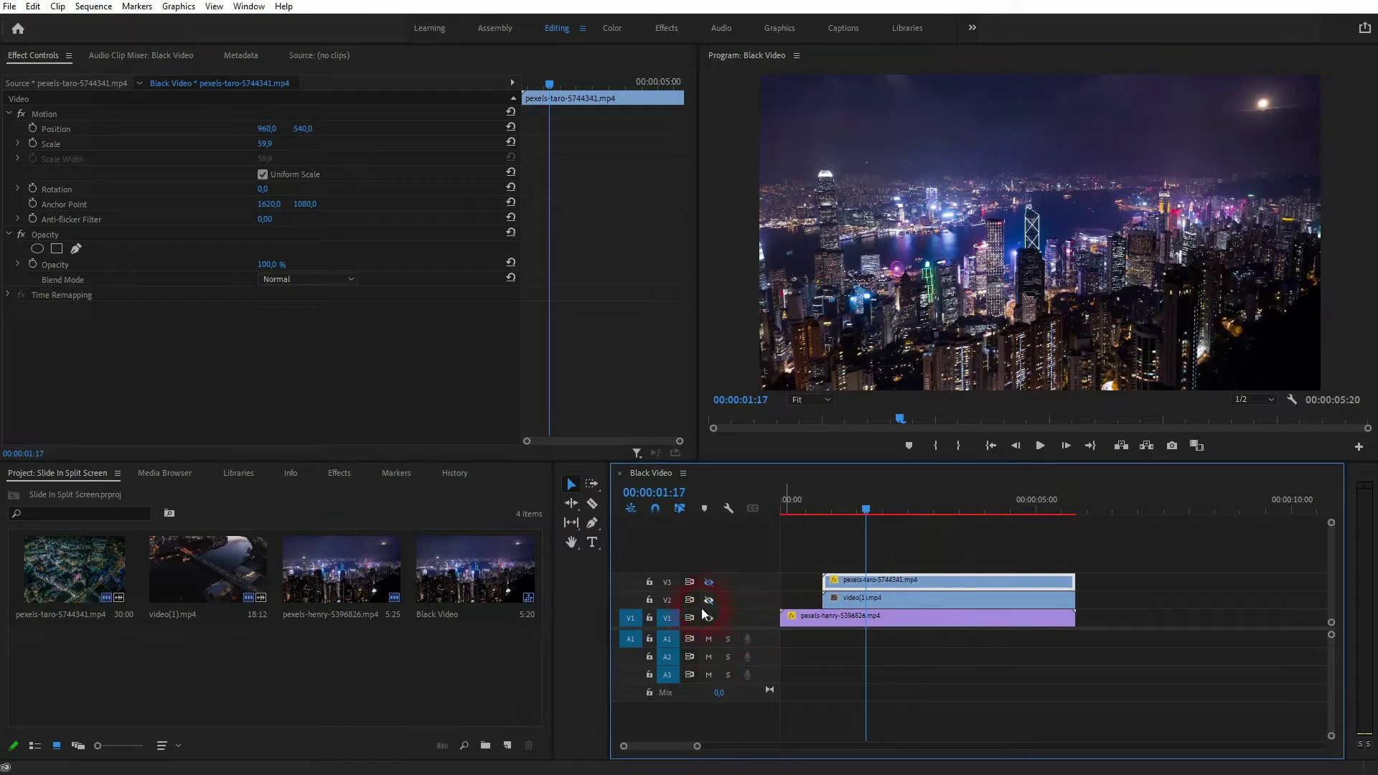
pyautogui.click(708, 600)
pyautogui.click(709, 582)
pyautogui.click(867, 515)
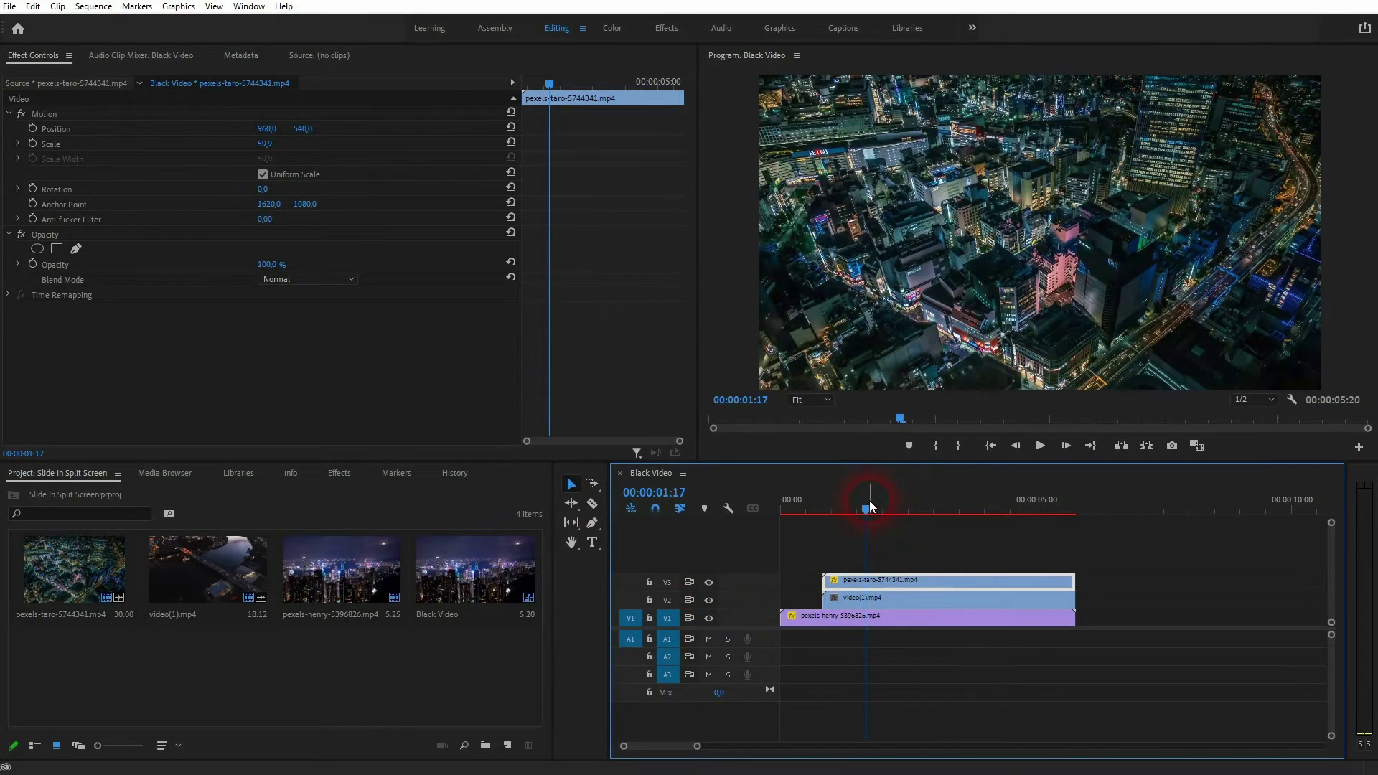
pyautogui.moveTo(870, 507); pyautogui.dragTo(759, 519)
pyautogui.click(892, 576)
pyautogui.click(742, 571)
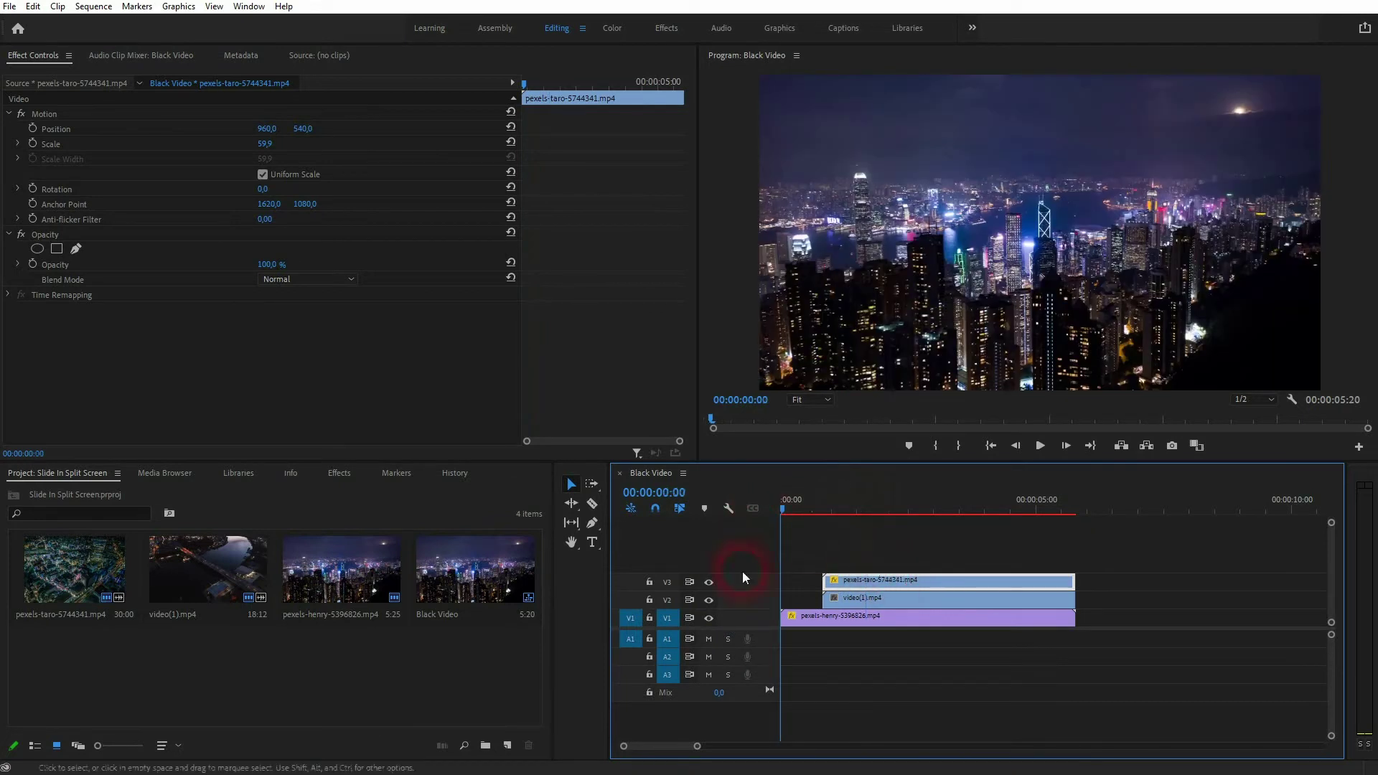
# Apply the Crop effect to pexels-taro-5744341.mp4 on V3 and to video(1).mp4 on V2.
pyautogui.click(334, 474)
pyautogui.click(56, 495)
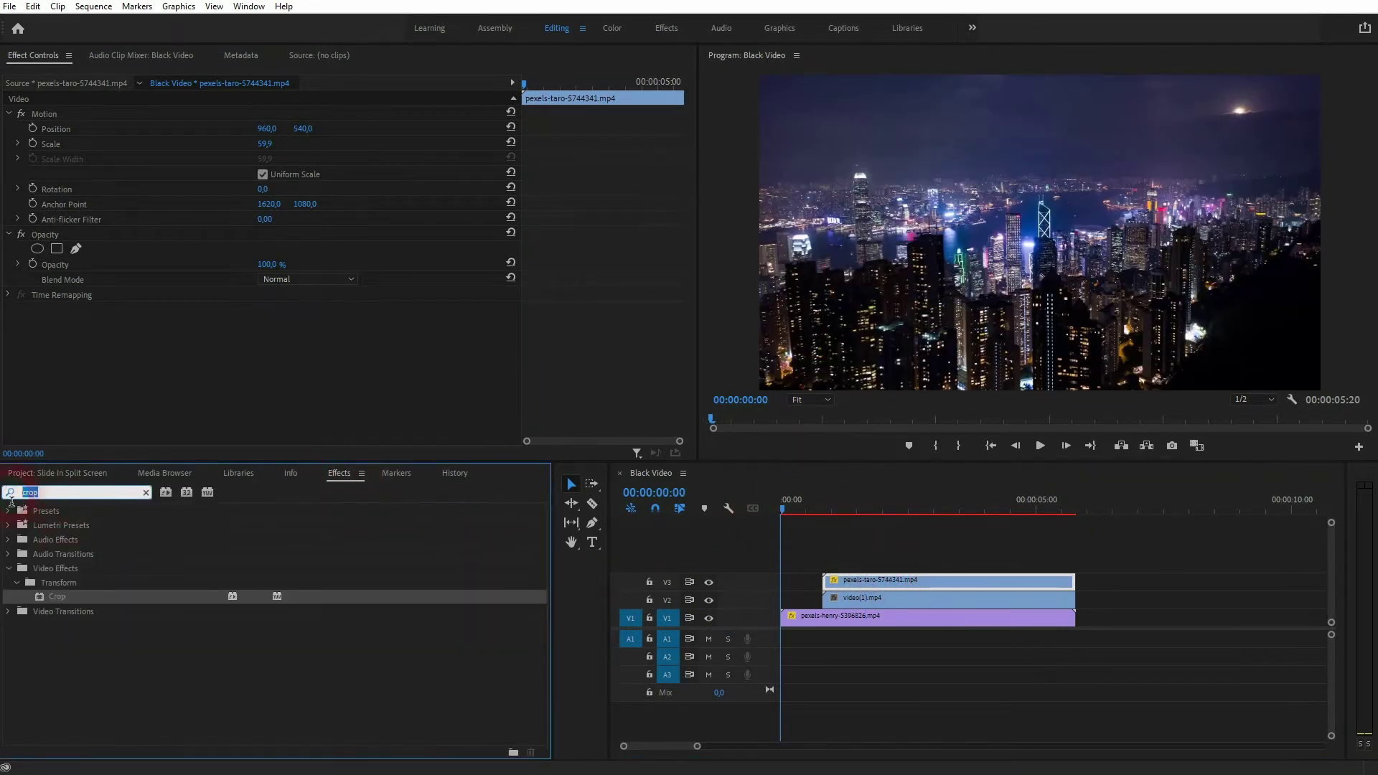
pyautogui.moveTo(61, 596); pyautogui.dragTo(897, 580)
pyautogui.click(143, 567)
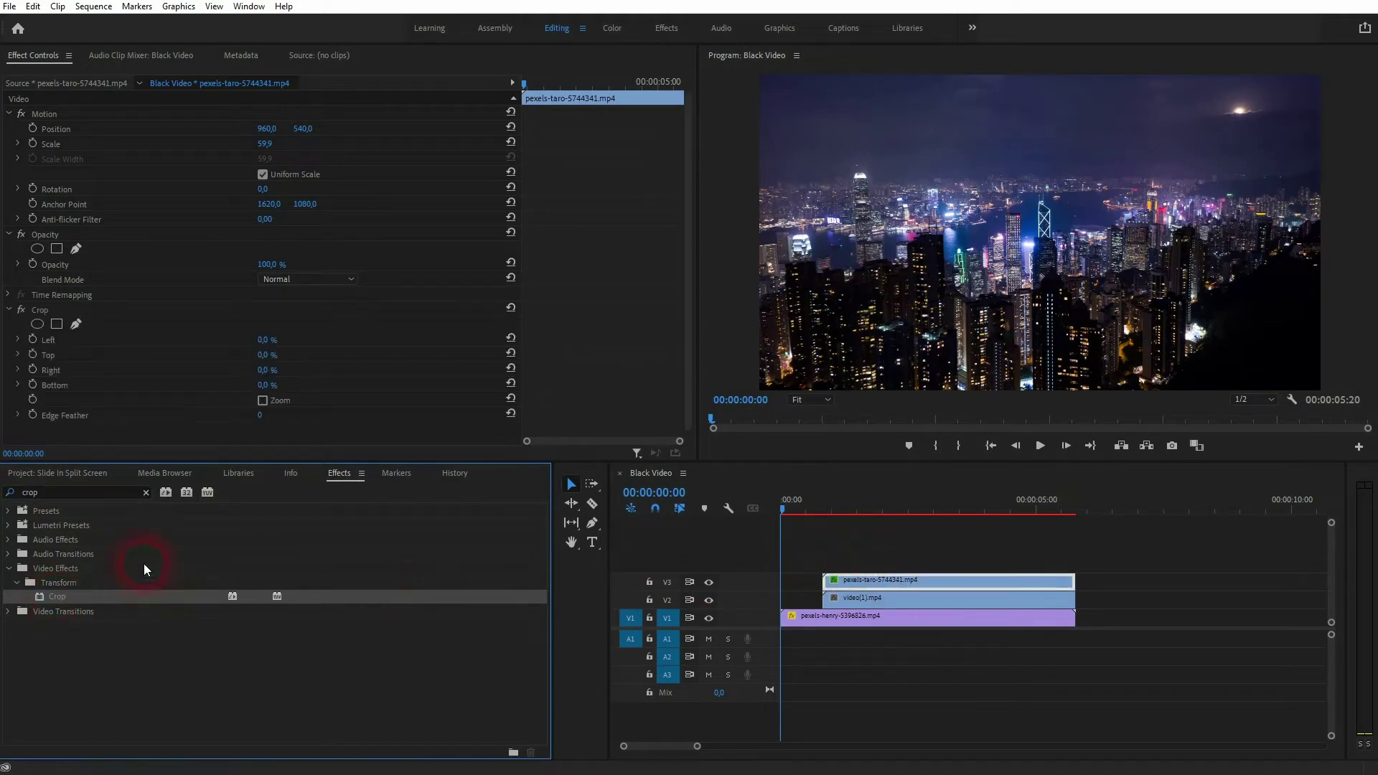
pyautogui.moveTo(53, 597); pyautogui.dragTo(881, 603)
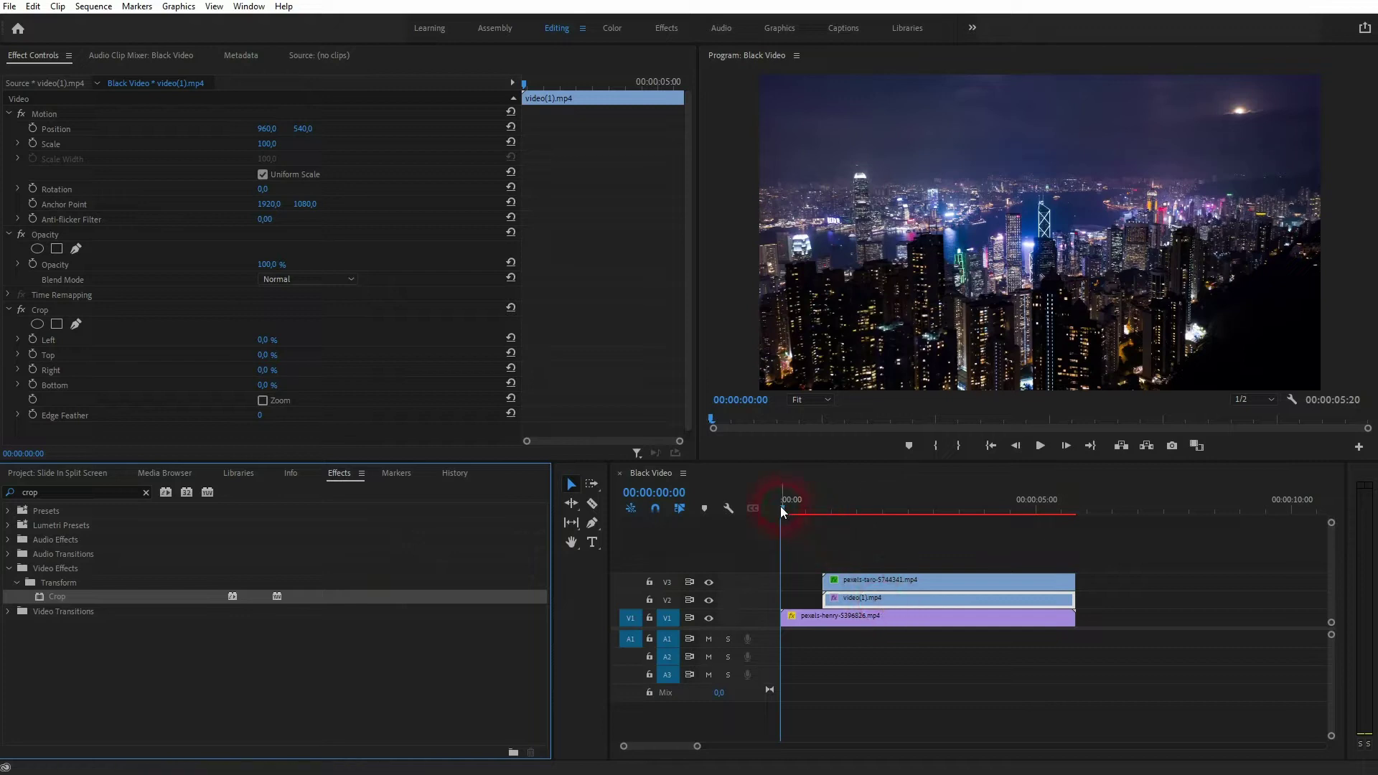
# At 00:00:01:03, crop pexels-taro-5744341.mp4 on V3 by 18% on the left and 32% on the right.
pyautogui.moveTo(782, 507); pyautogui.dragTo(838, 517)
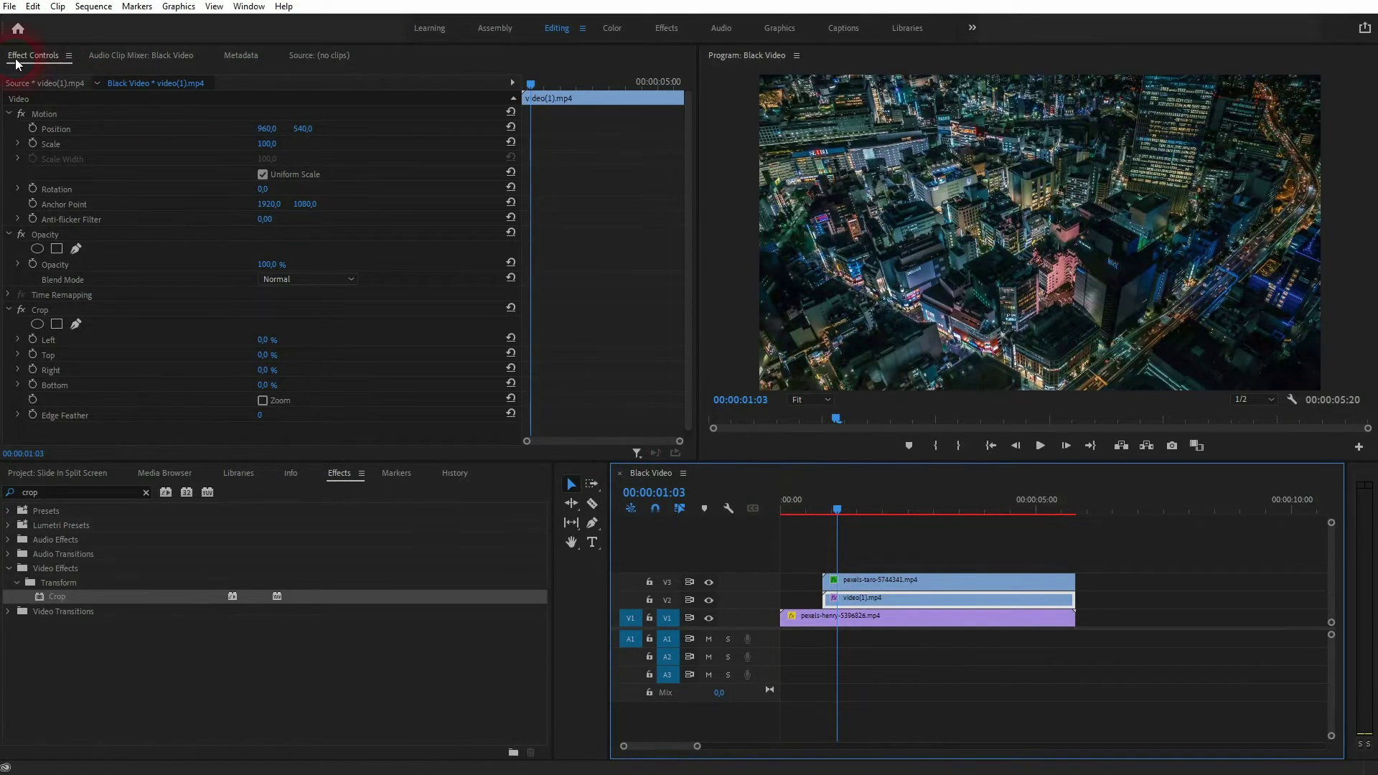
pyautogui.click(244, 9)
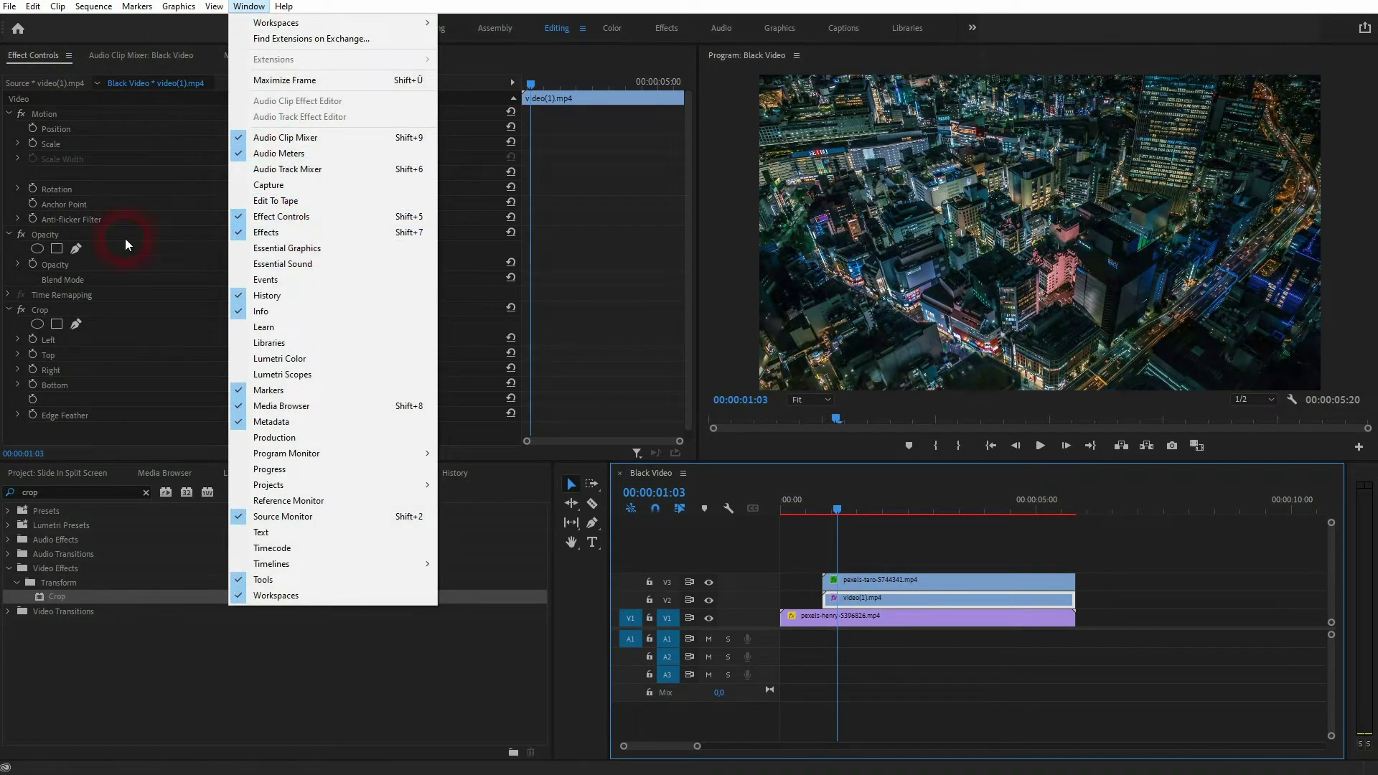
pyautogui.click(52, 308)
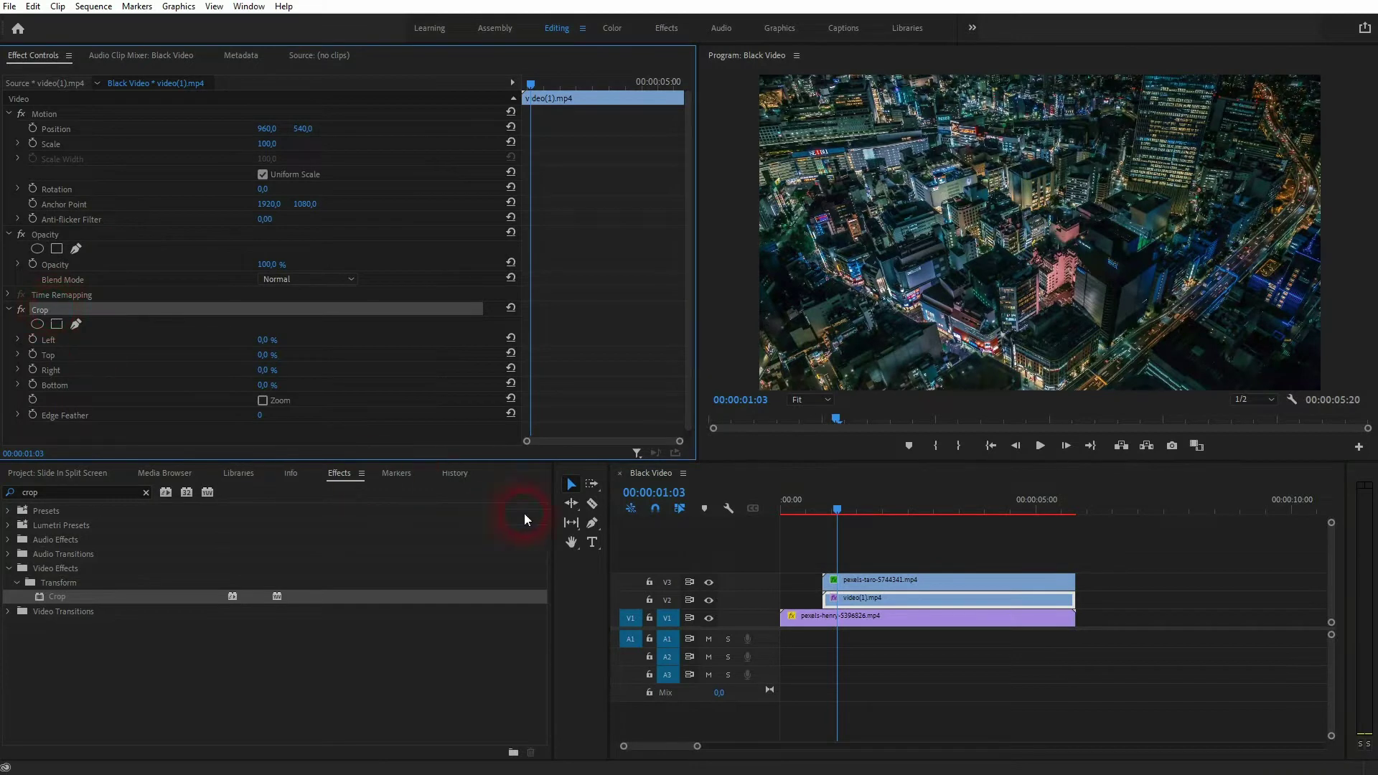
pyautogui.click(708, 583)
pyautogui.click(708, 583)
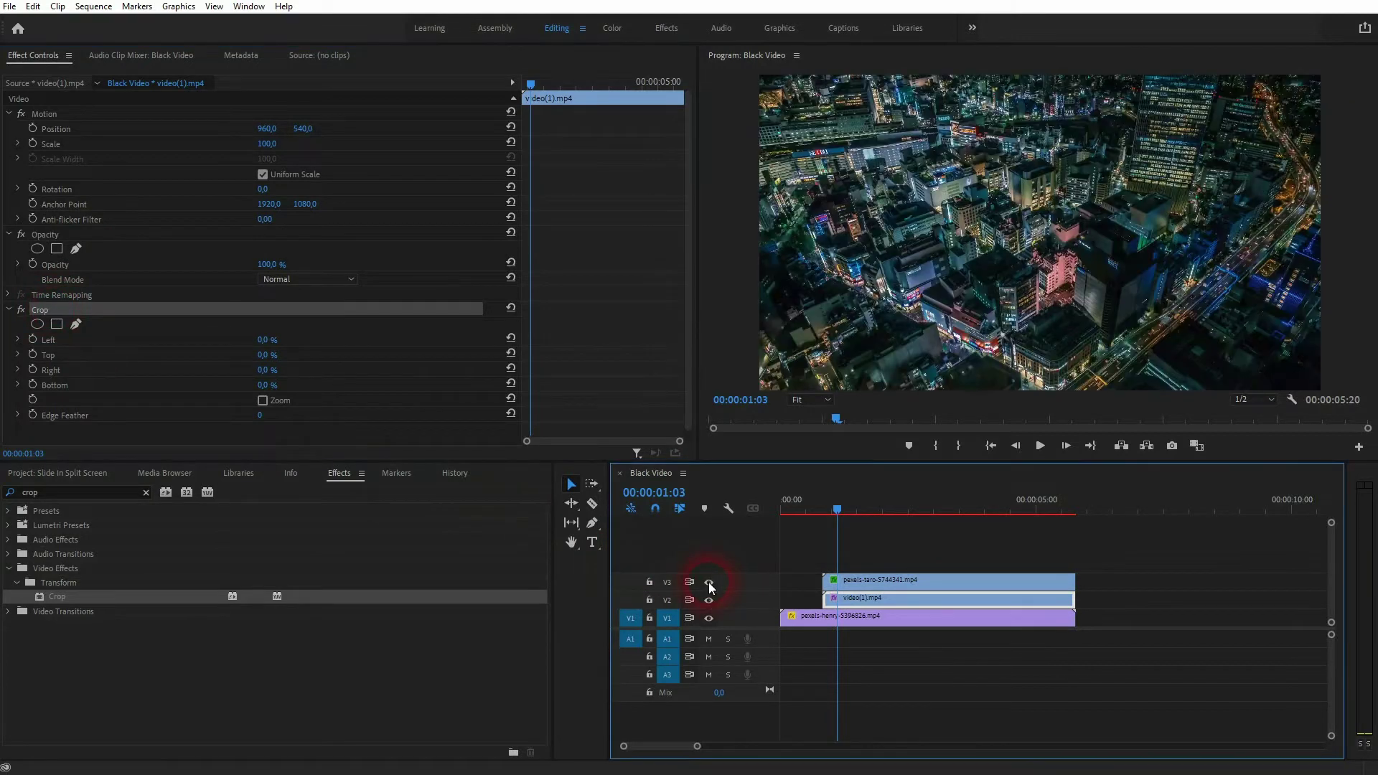
pyautogui.click(861, 586)
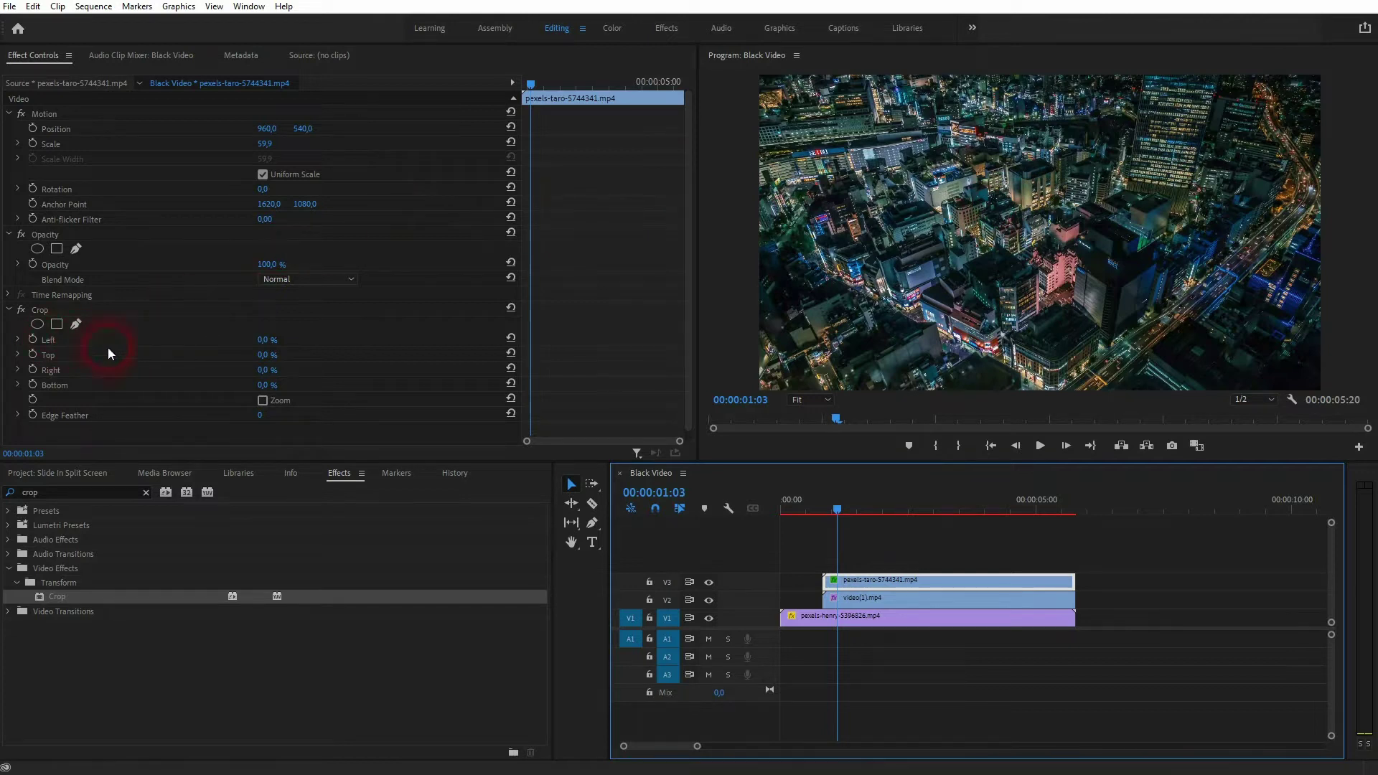
pyautogui.moveTo(266, 339)
pyautogui.mouseDown()
pyautogui.moveTo(310, 339)
pyautogui.moveTo(279, 339)
pyautogui.mouseUp()
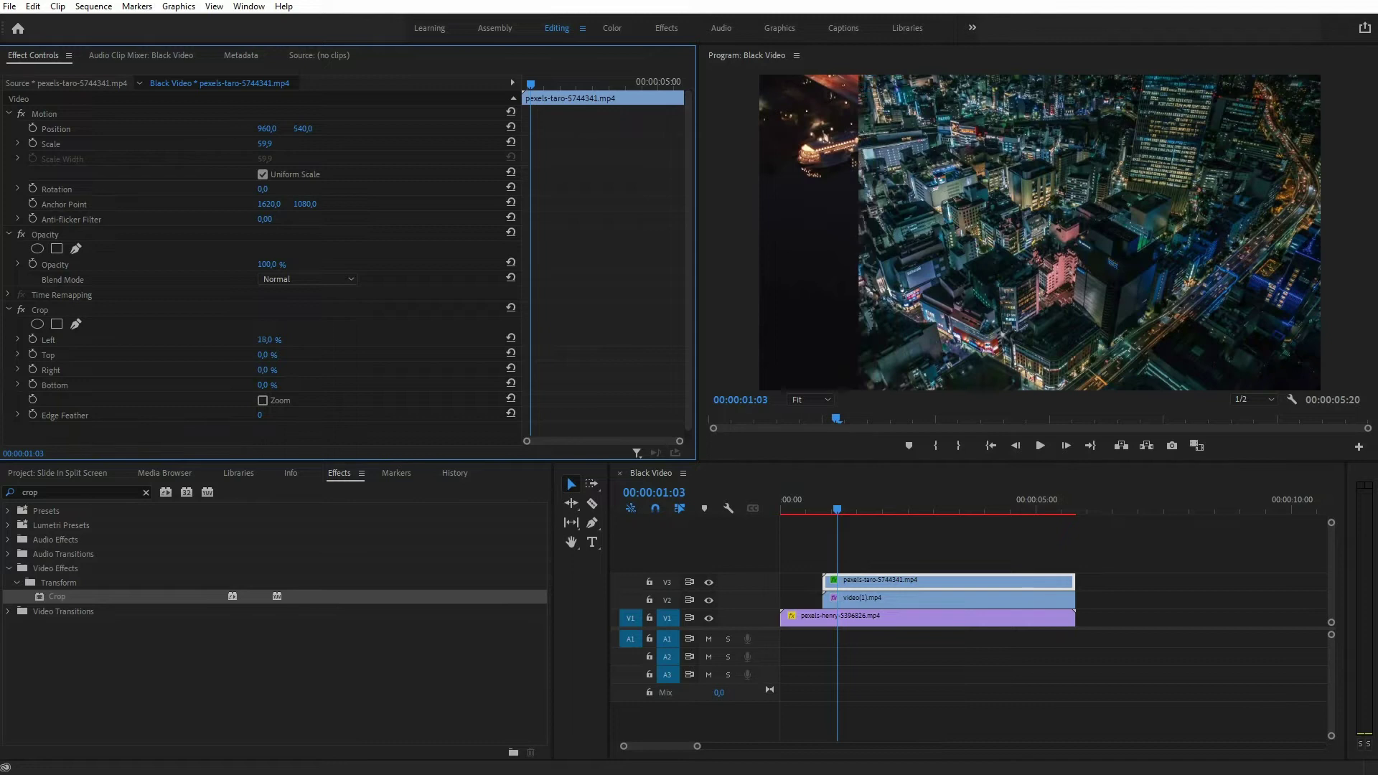
pyautogui.click(270, 371)
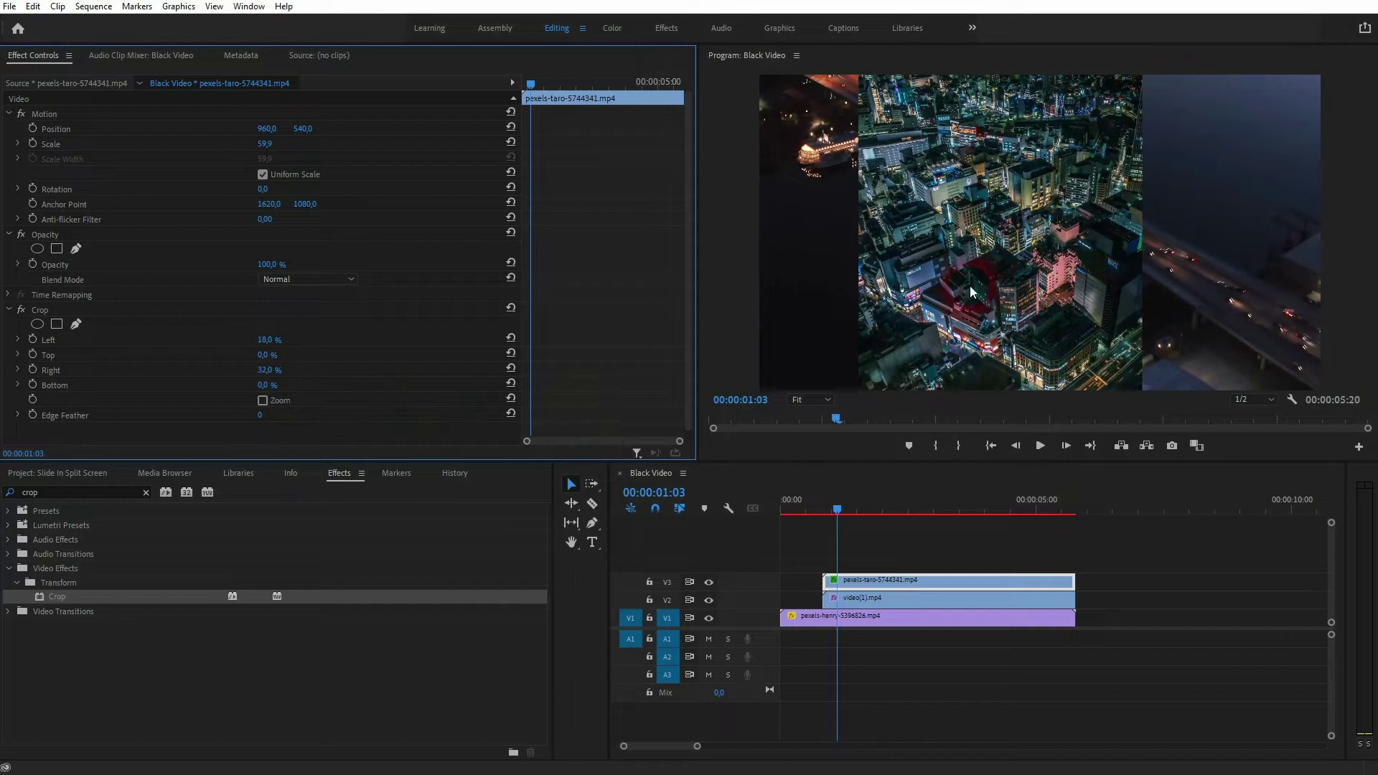
# Move the V3 clip to position 1571, 470 so it fills the right half of the frame.
pyautogui.click(309, 130)
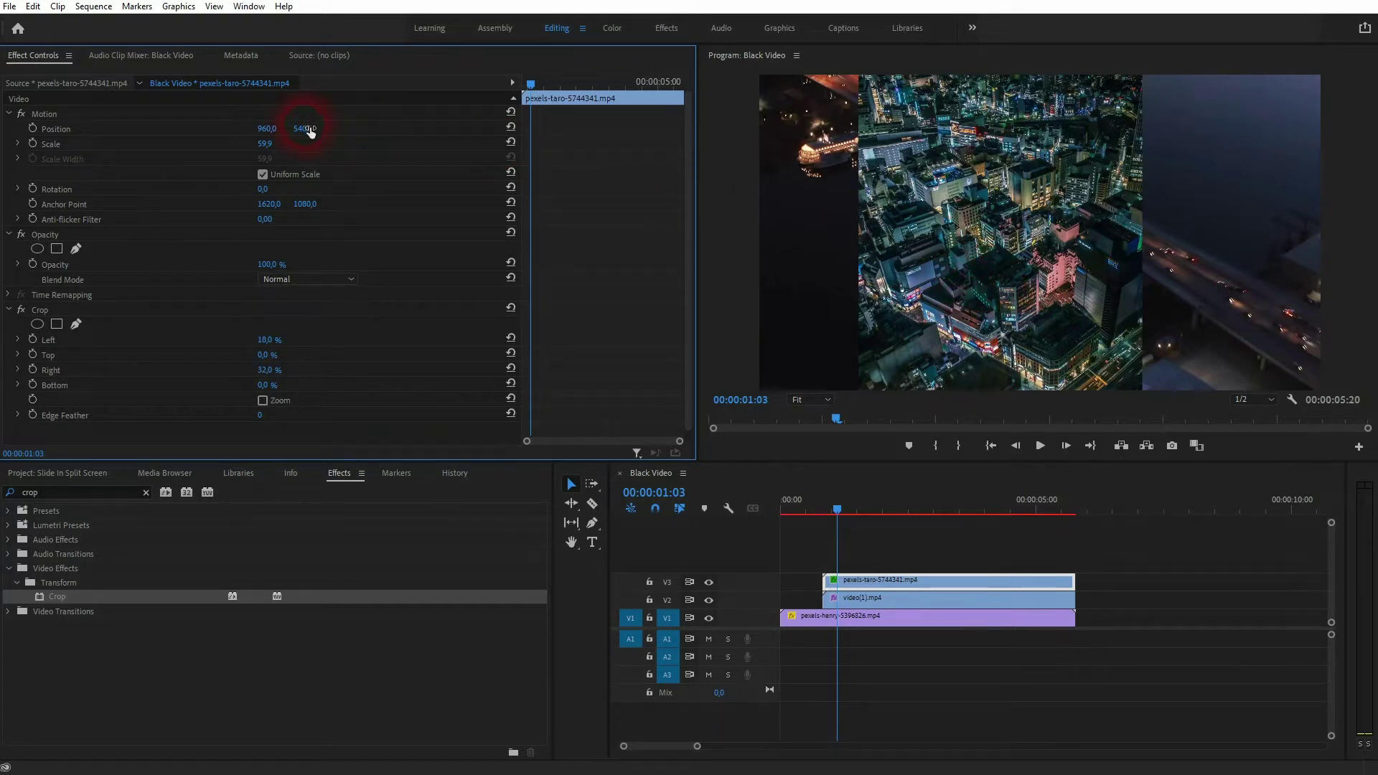
pyautogui.moveTo(309, 130); pyautogui.dragTo(450, 182)
pyautogui.moveTo(267, 129); pyautogui.dragTo(707, 129)
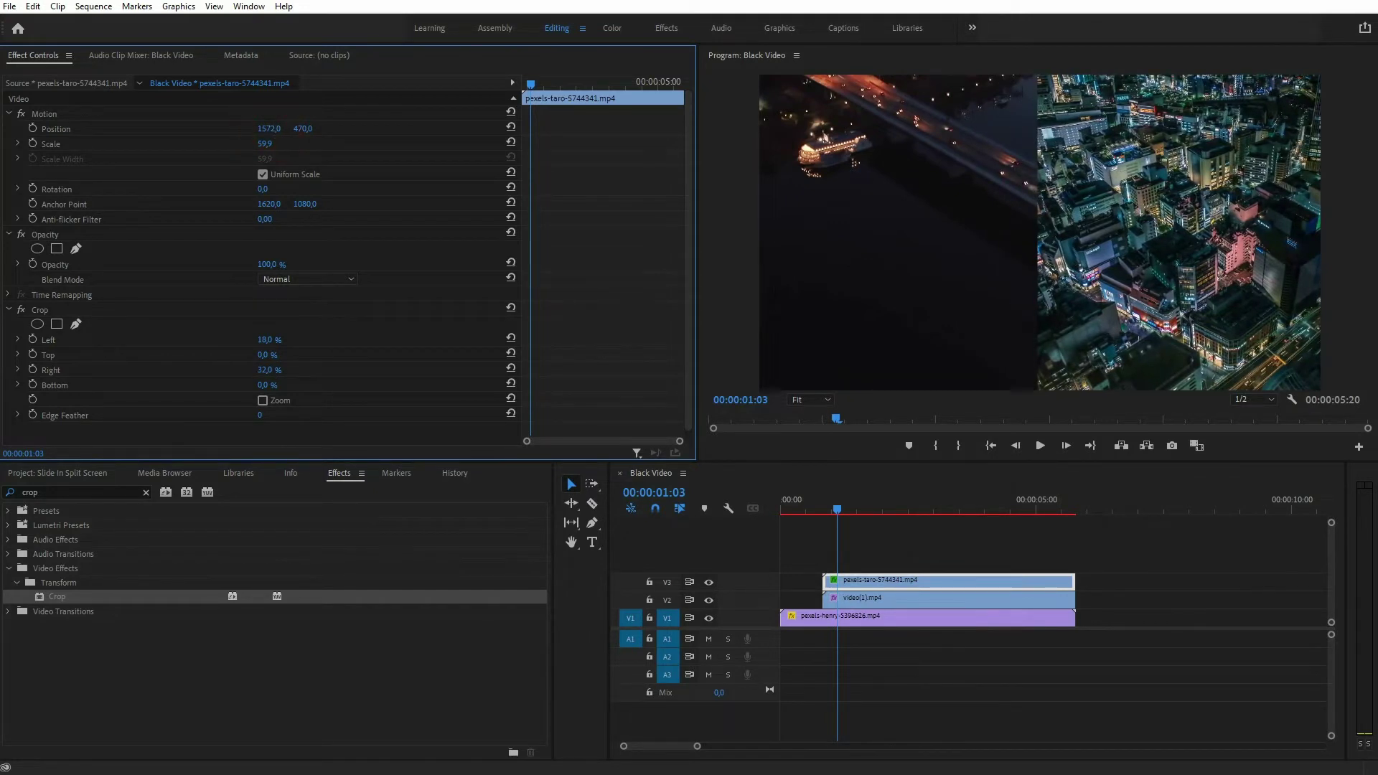
pyautogui.moveTo(269, 128); pyautogui.dragTo(270, 128)
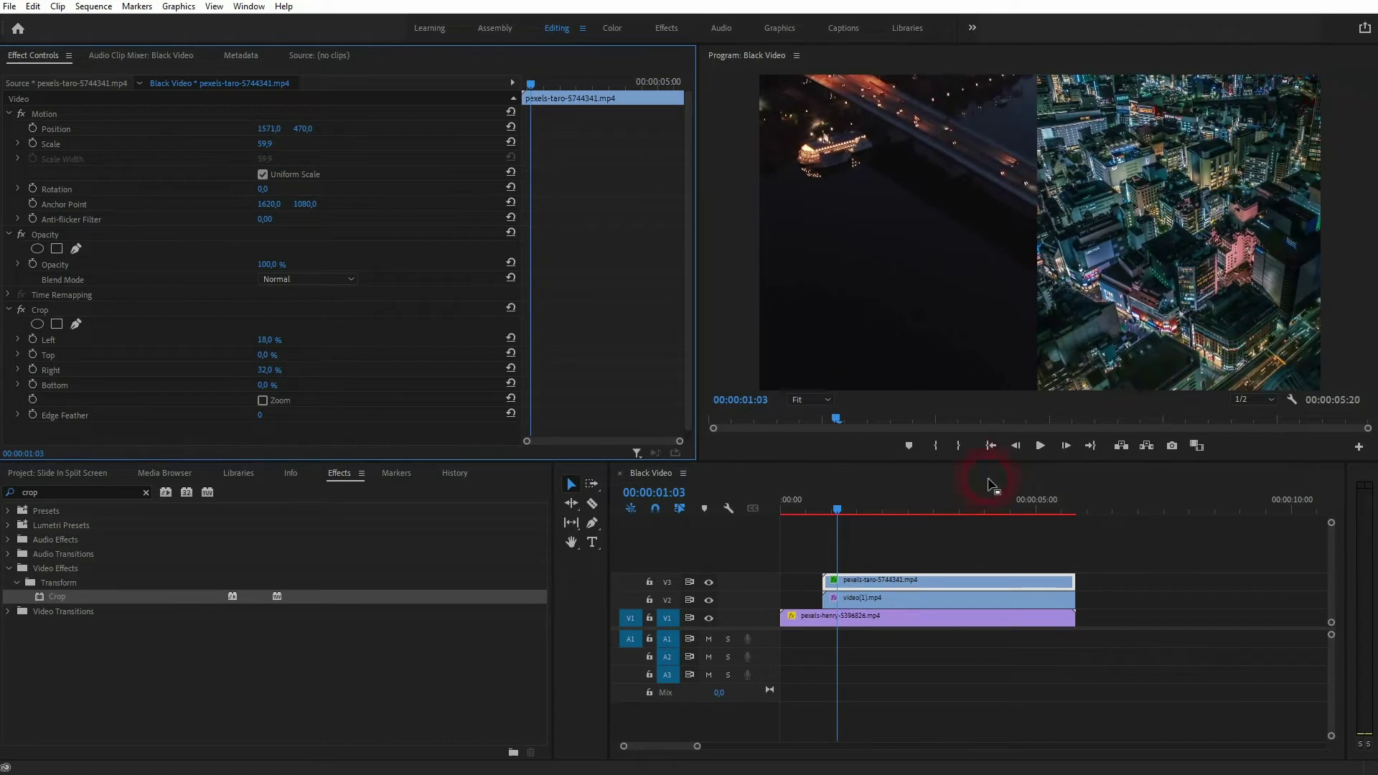
# Check the clip beneath by temporarily hiding the V3 track, and select video(1).mp4 on V2.
pyautogui.click(707, 582)
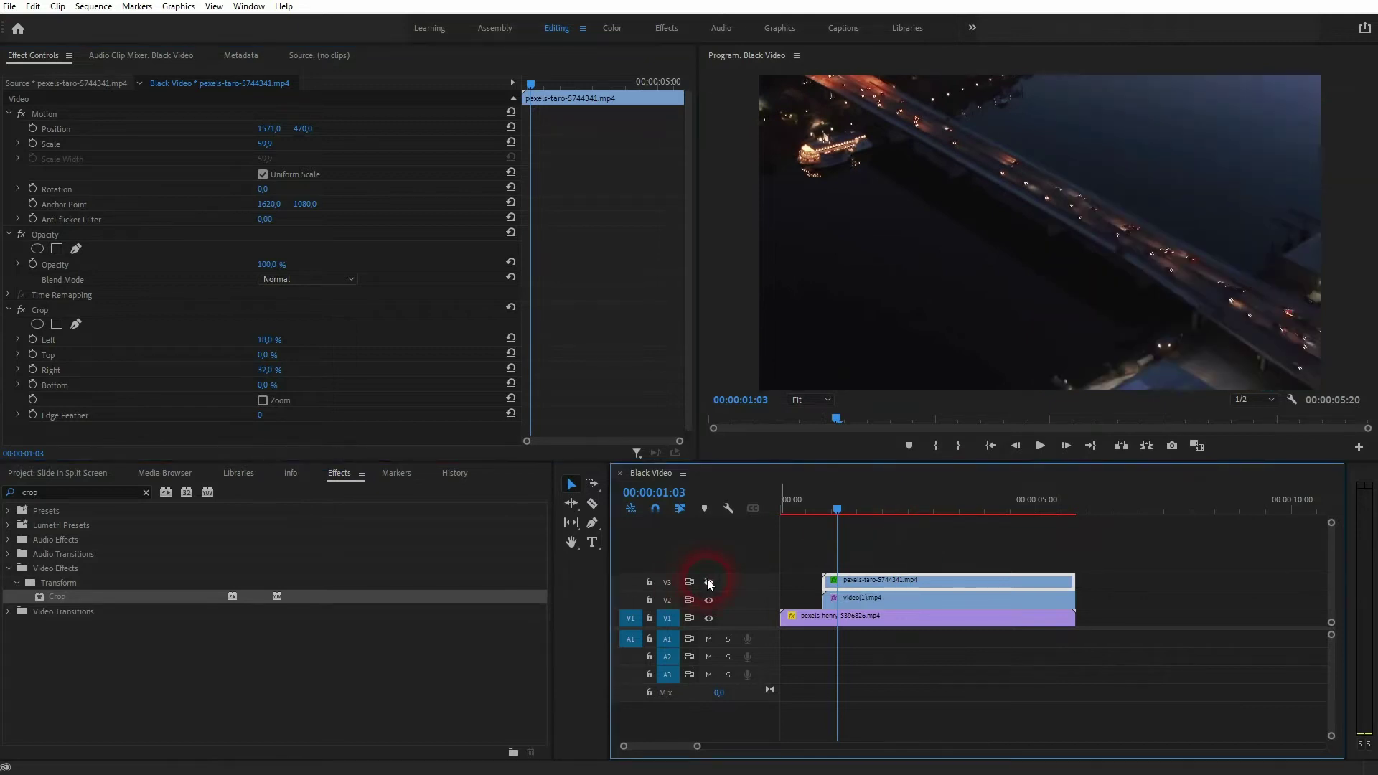
pyautogui.click(708, 582)
pyautogui.click(882, 596)
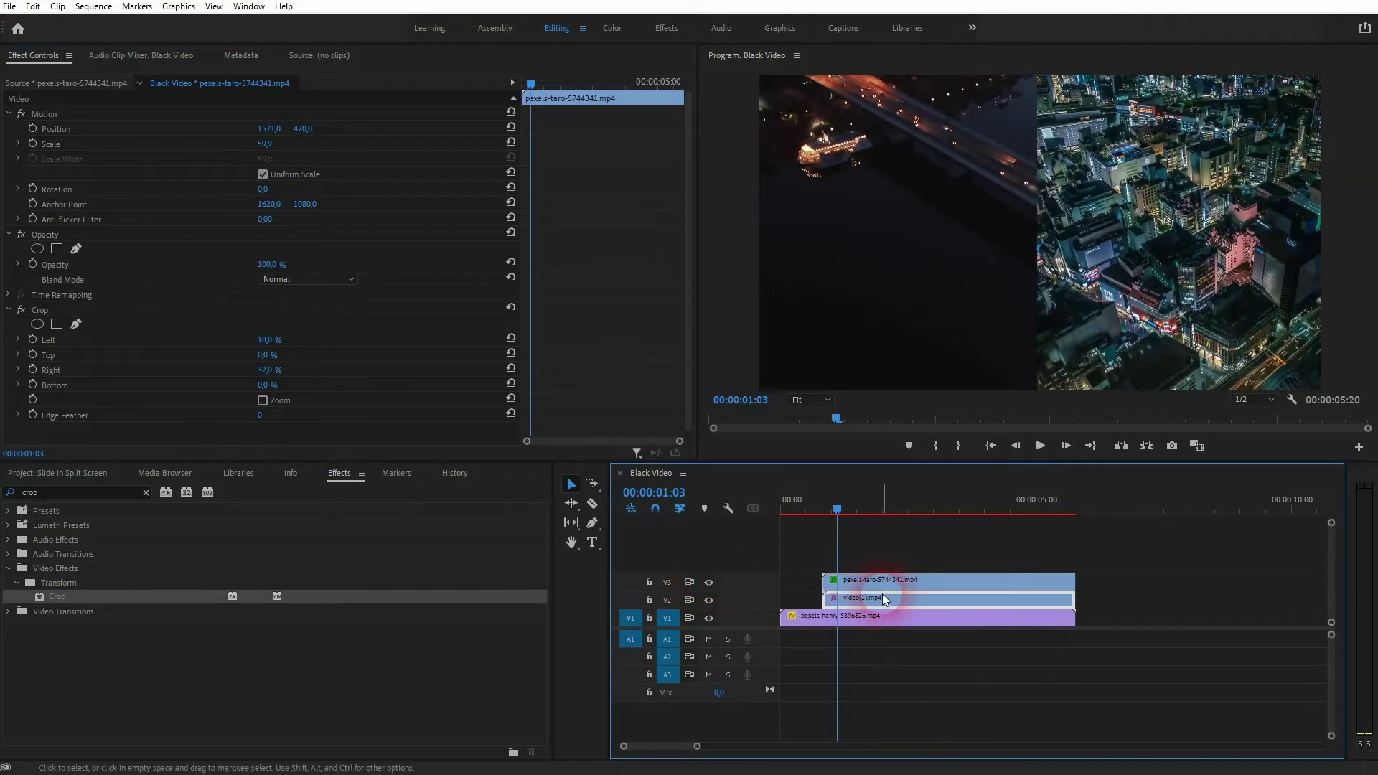
pyautogui.click(839, 154)
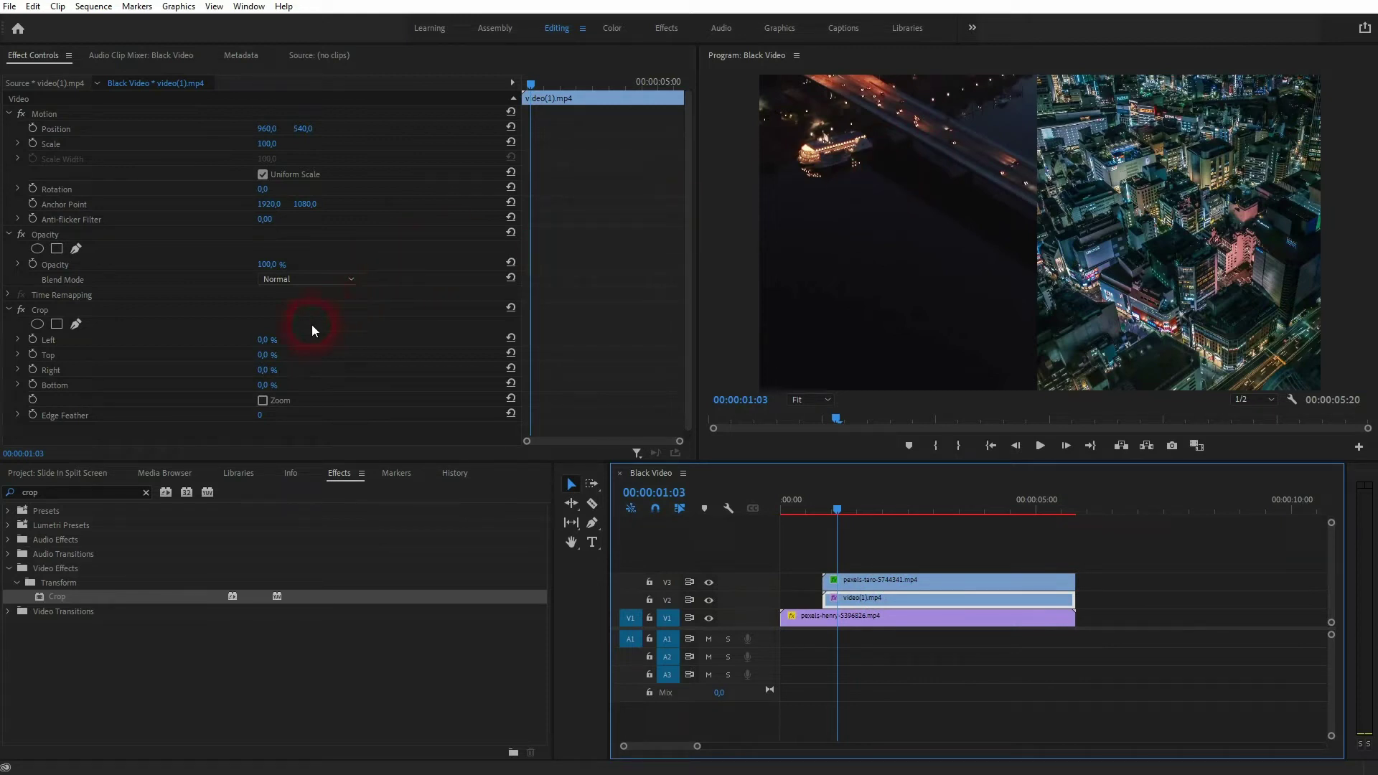
pyautogui.click(270, 346)
pyautogui.write('100')
pyautogui.press('Return')
pyautogui.moveTo(269, 340); pyautogui.dragTo(223, 340)
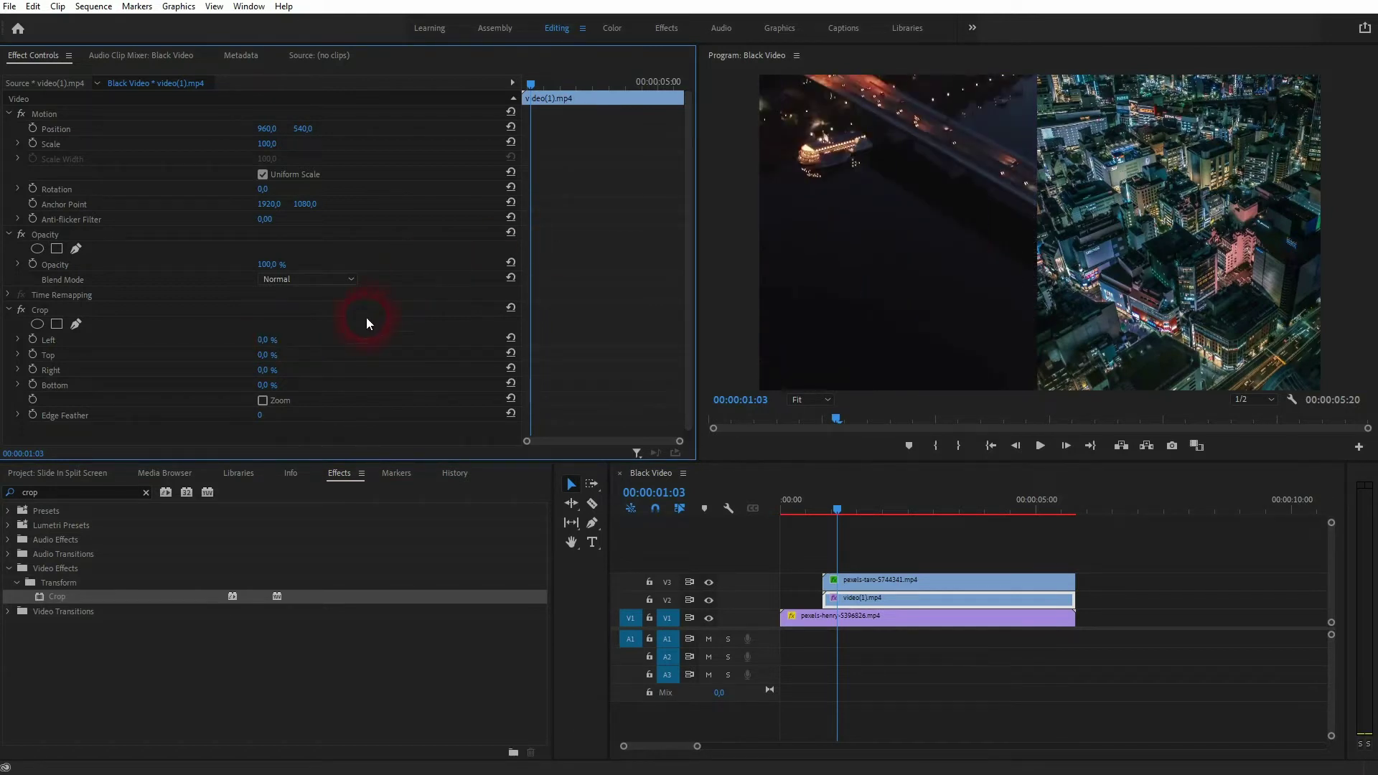
# Crop video(1).mp4 on V2 by 50% on the right.
pyautogui.click(279, 370)
pyautogui.write('50')
pyautogui.press('Return')
pyautogui.click(283, 372)
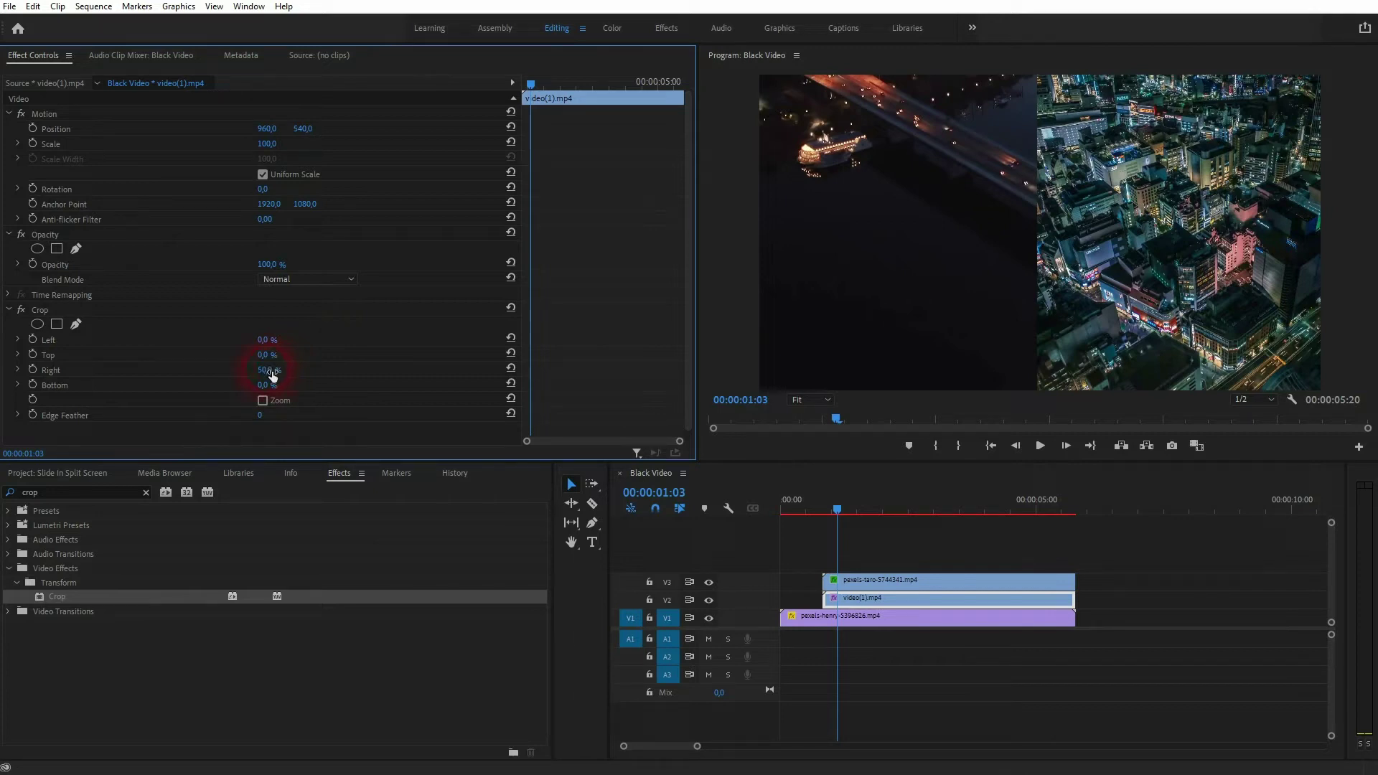
pyautogui.write('76')
pyautogui.press('Return')
pyautogui.moveTo(284, 372); pyautogui.dragTo(264, 372)
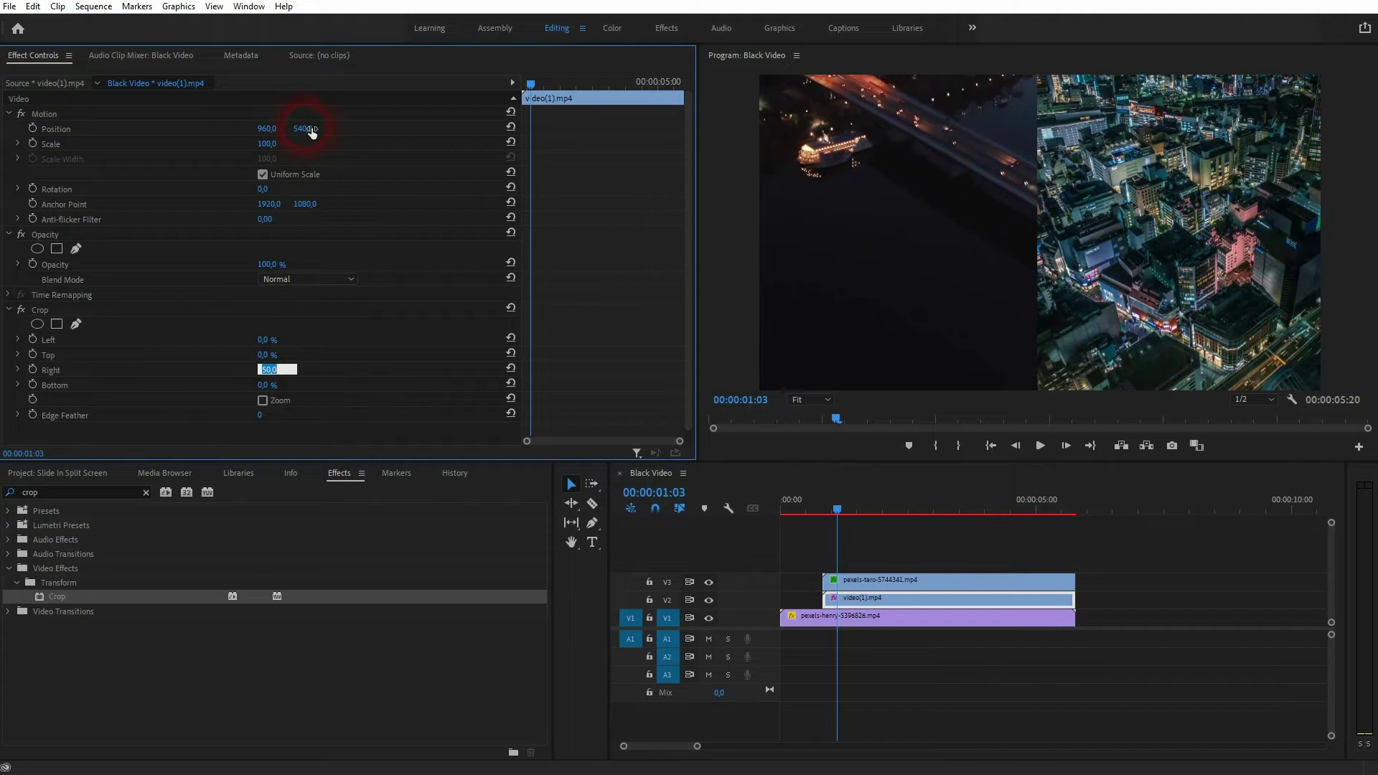
# Set the vertical position of video(1).mp4 to 829 and return the playhead to the clip's start at 00:00:00:21.
pyautogui.moveTo(307, 130); pyautogui.dragTo(519, 140)
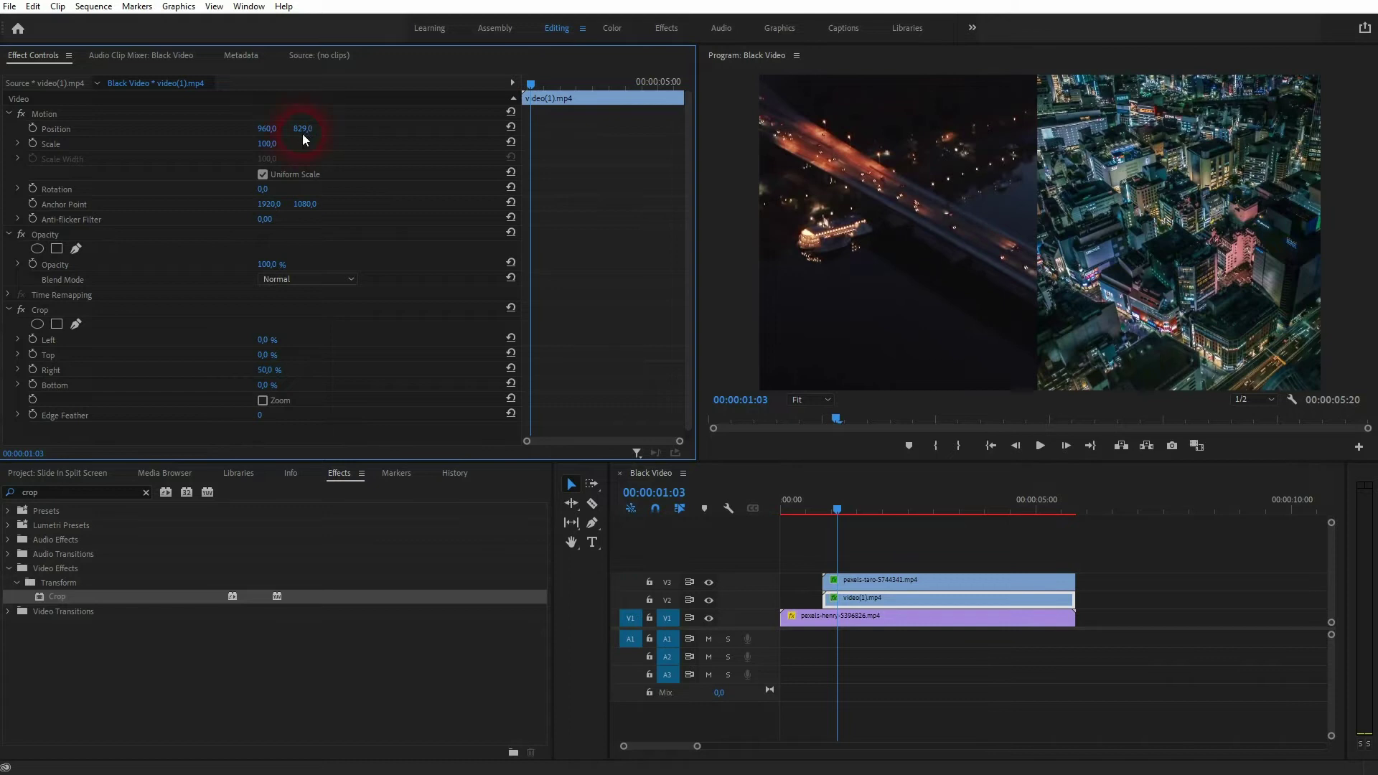
pyautogui.moveTo(836, 508)
pyautogui.mouseDown()
pyautogui.moveTo(877, 511)
pyautogui.moveTo(833, 511)
pyautogui.mouseUp()
pyautogui.click(843, 579)
pyautogui.moveTo(529, 83); pyautogui.dragTo(488, 114)
pyautogui.click(857, 599)
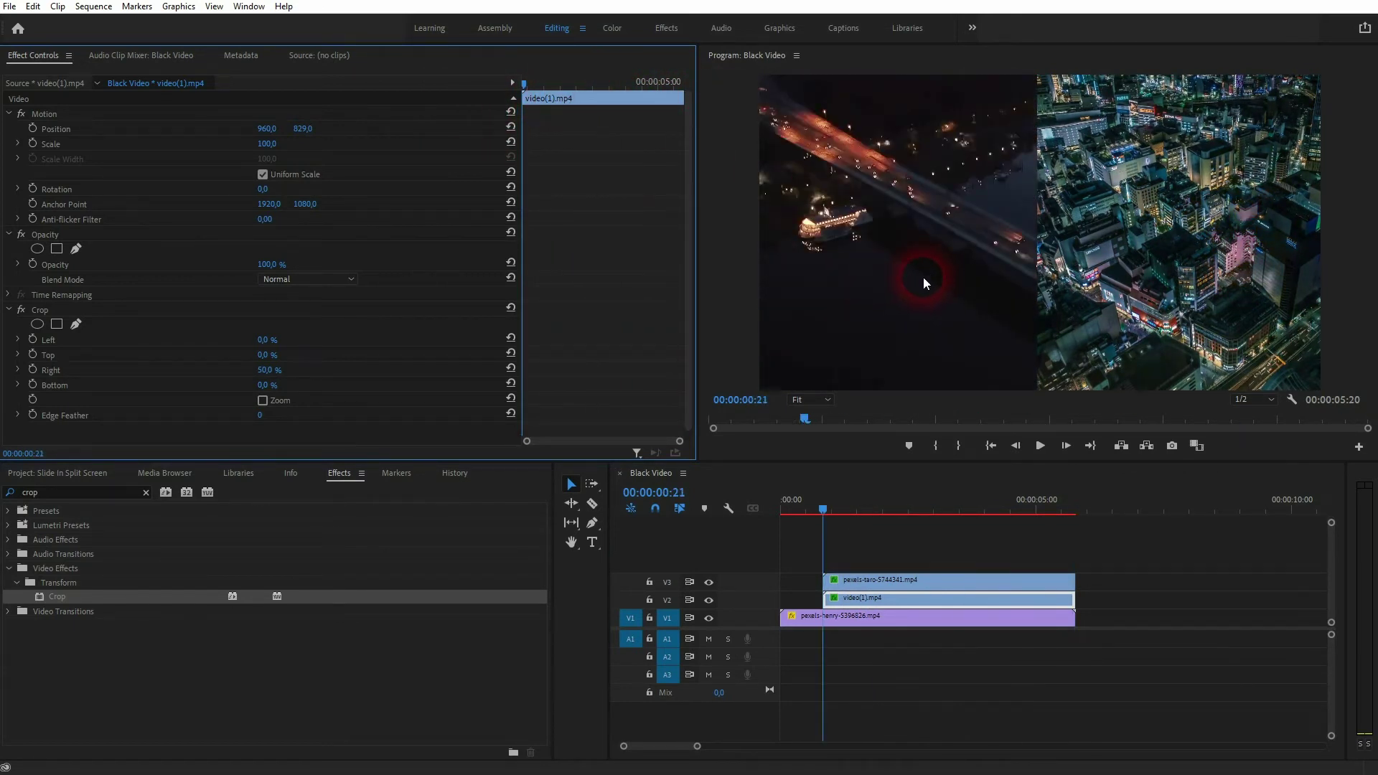
# Check the framing of video(1).mp4 at 00:00:05:02 and set its vertical position to 603.
pyautogui.moveTo(840, 502); pyautogui.dragTo(1041, 519)
pyautogui.click(1045, 594)
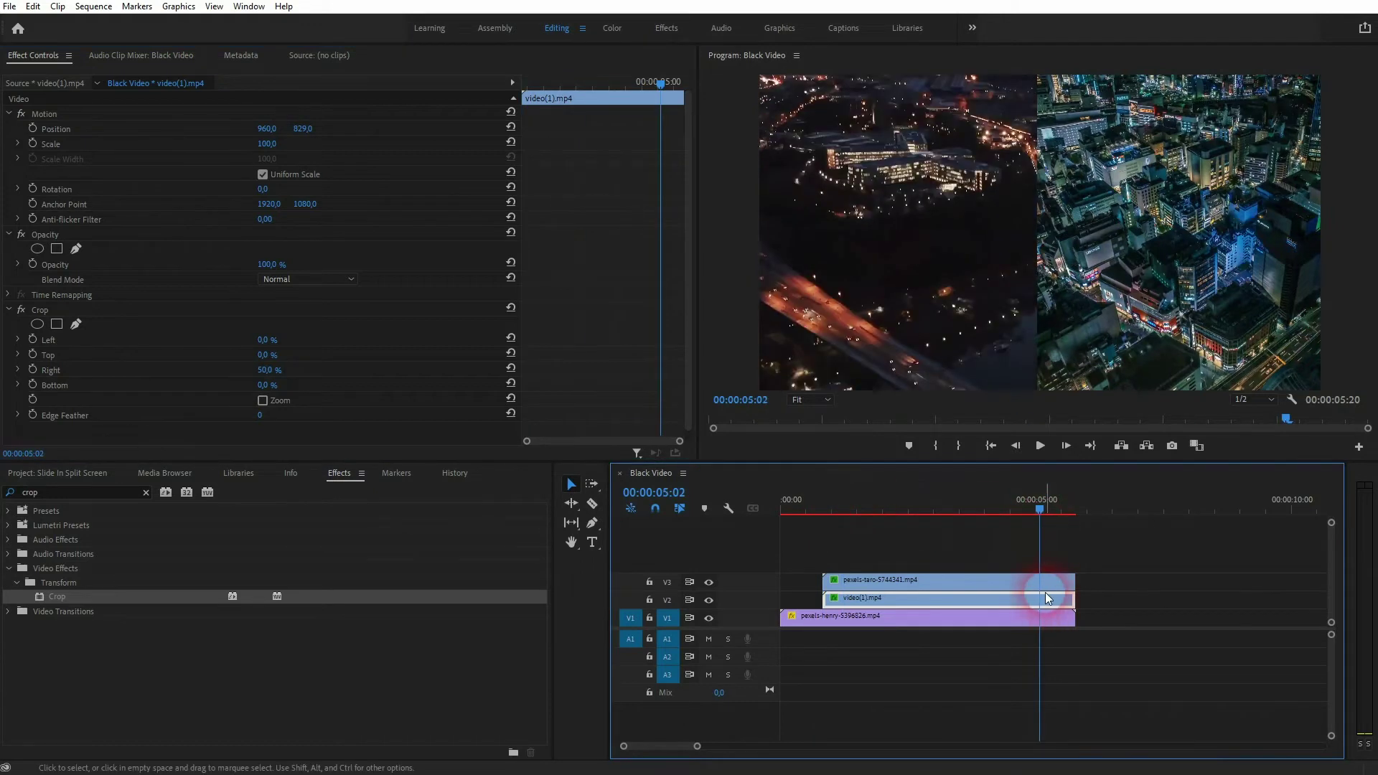
pyautogui.click(820, 350)
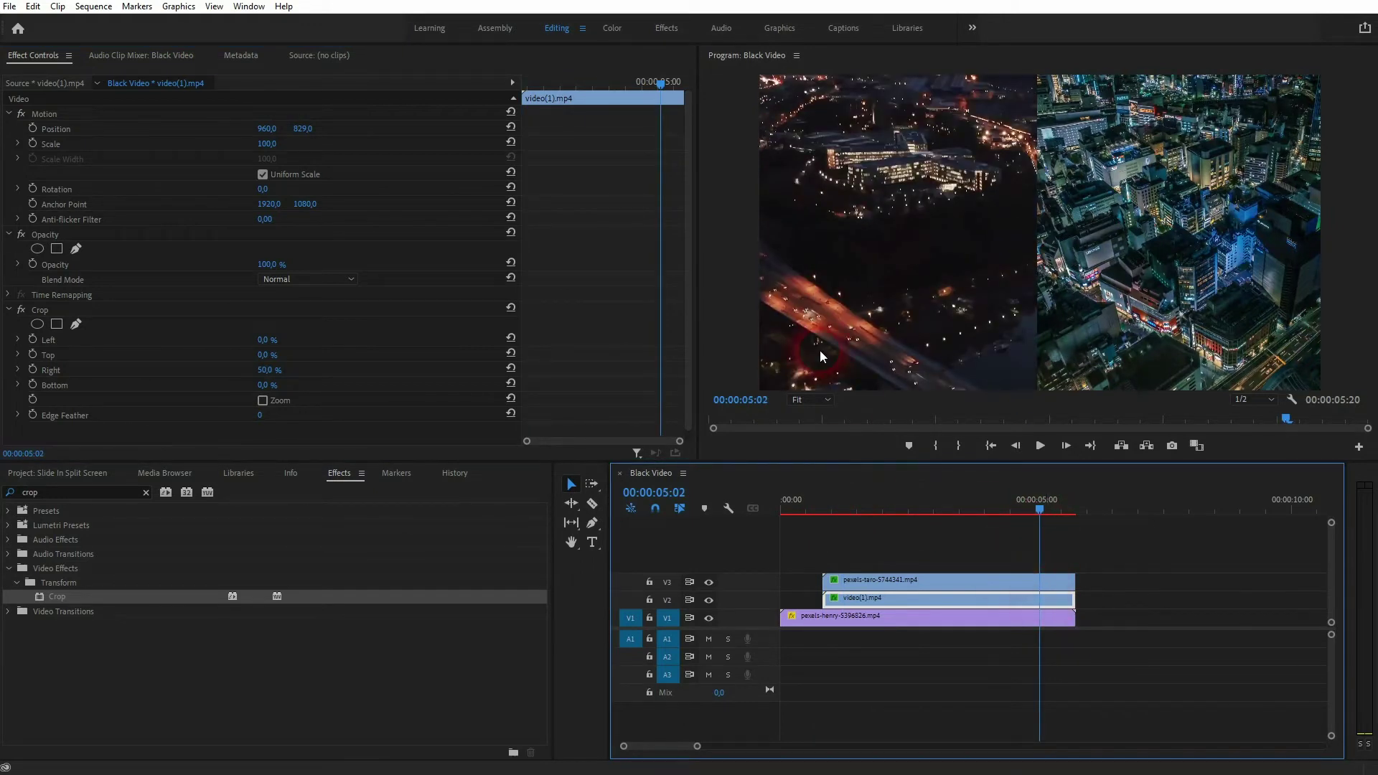
pyautogui.click(315, 145)
pyautogui.moveTo(303, 129); pyautogui.dragTo(151, 128)
# At 00:00:00:21, set the V3 clip's vertical position to 1726, below the frame, and enable Position keyframing.
pyautogui.moveTo(1041, 504); pyautogui.dragTo(828, 514)
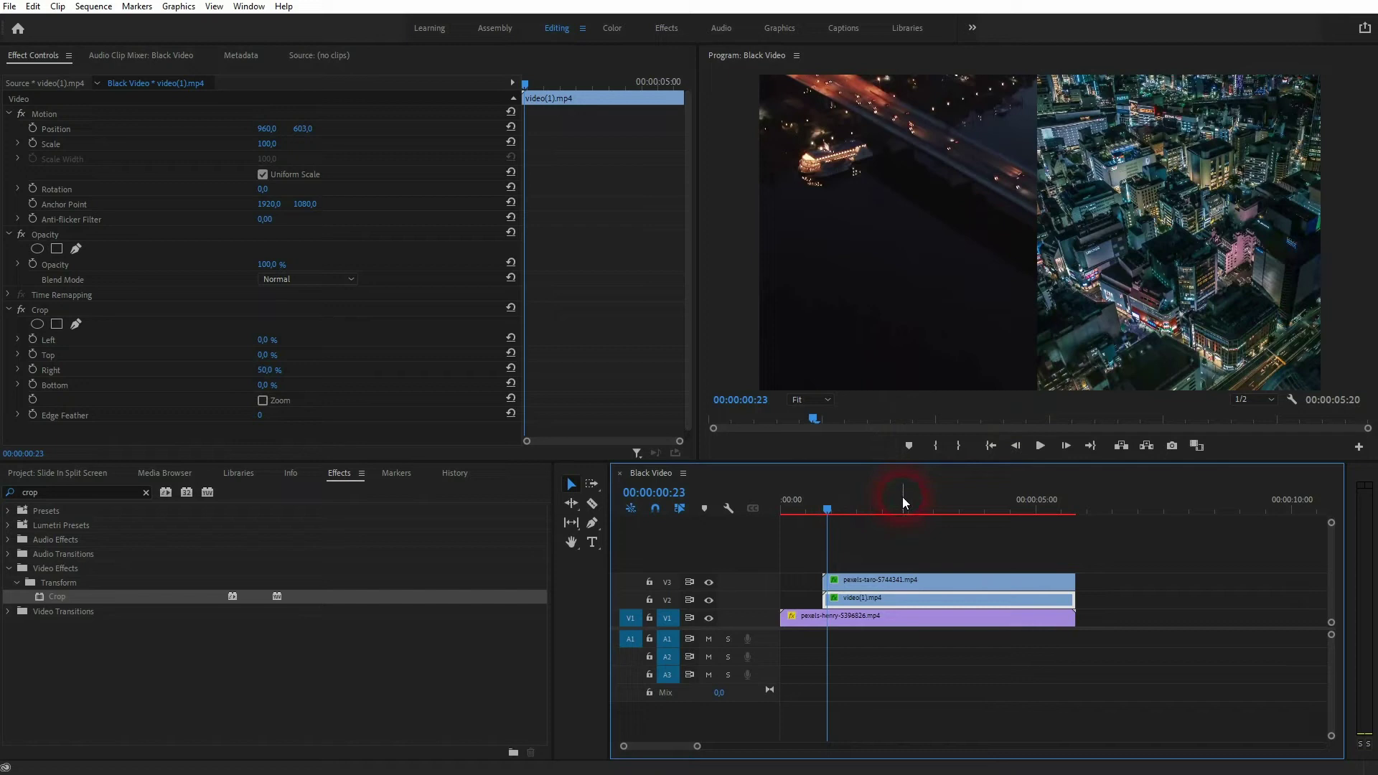
pyautogui.click(54, 126)
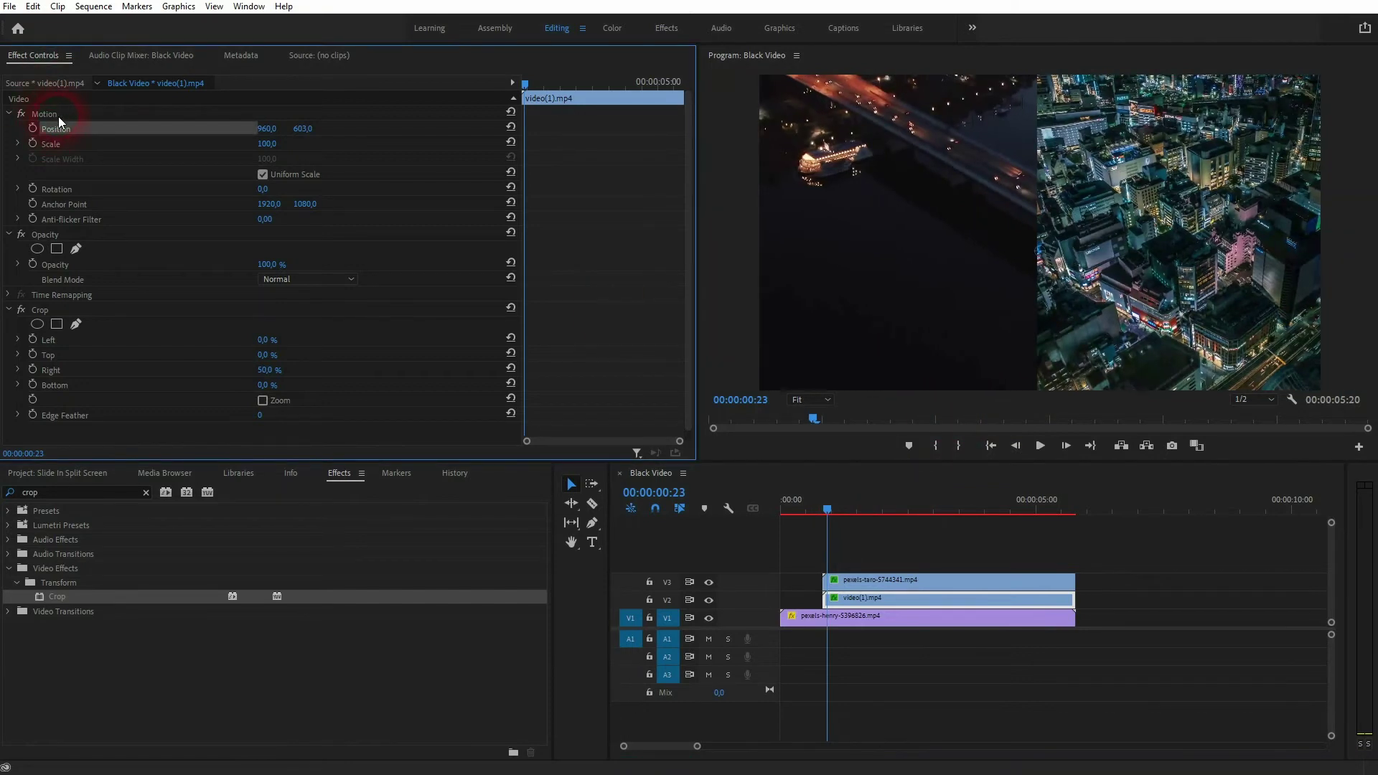
pyautogui.click(784, 538)
pyautogui.click(857, 581)
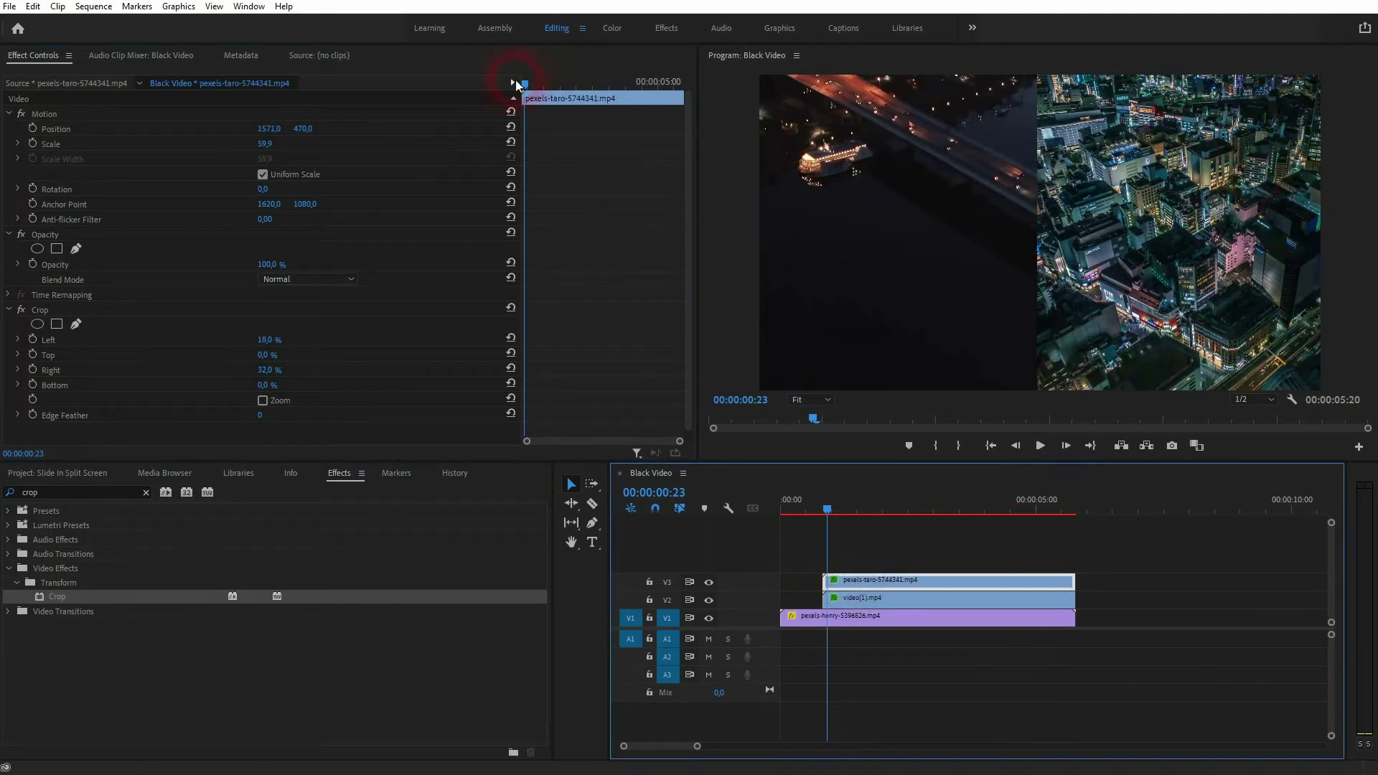
pyautogui.moveTo(525, 84); pyautogui.dragTo(510, 89)
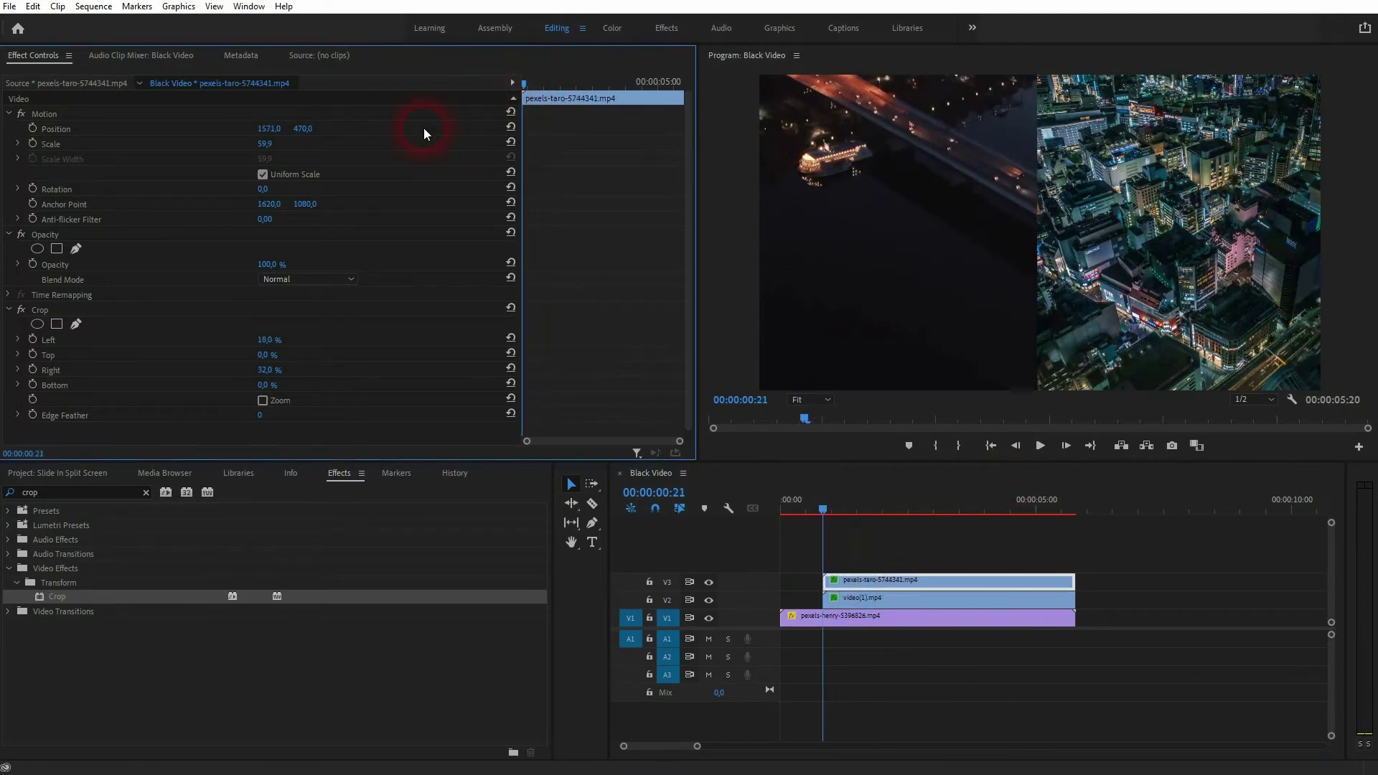
pyautogui.moveTo(301, 129); pyautogui.dragTo(992, 129)
pyautogui.moveTo(646, 129); pyautogui.dragTo(758, 129)
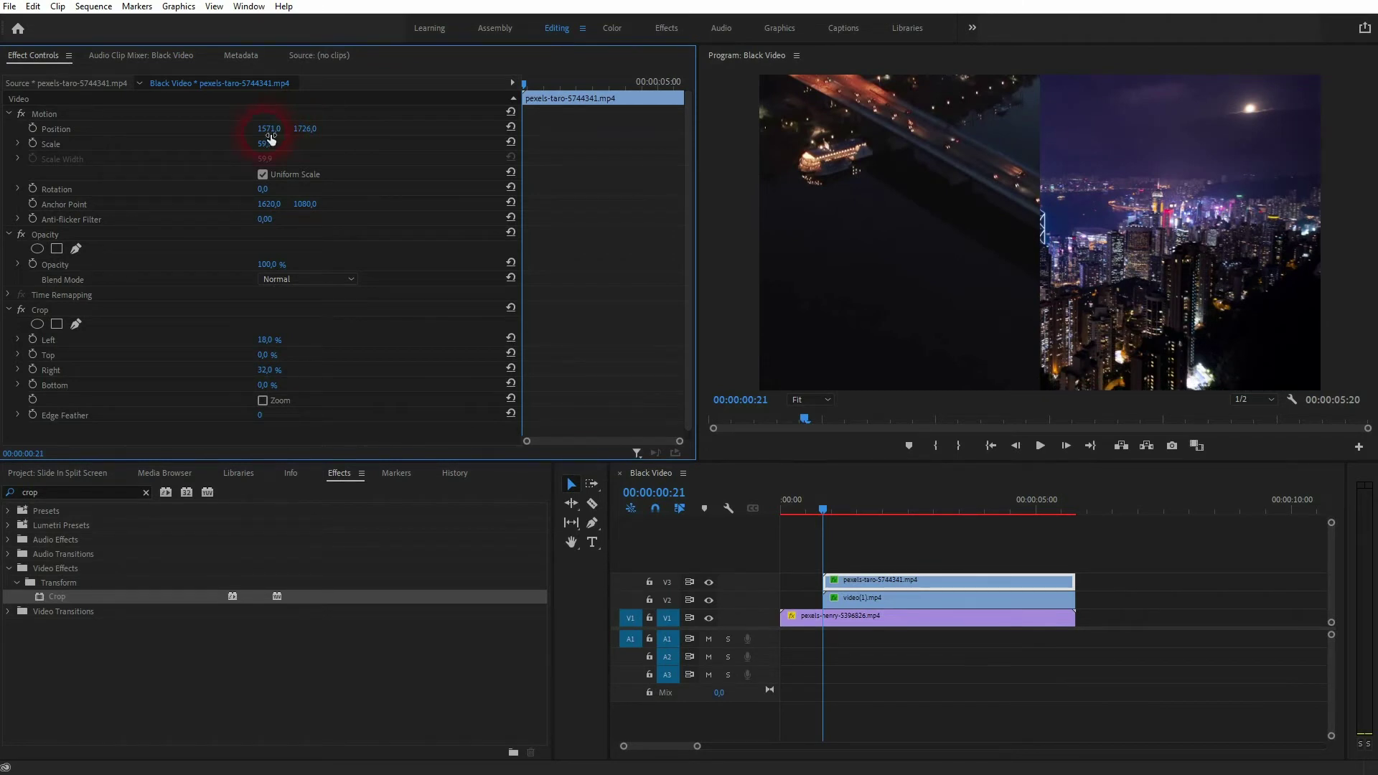
pyautogui.click(32, 128)
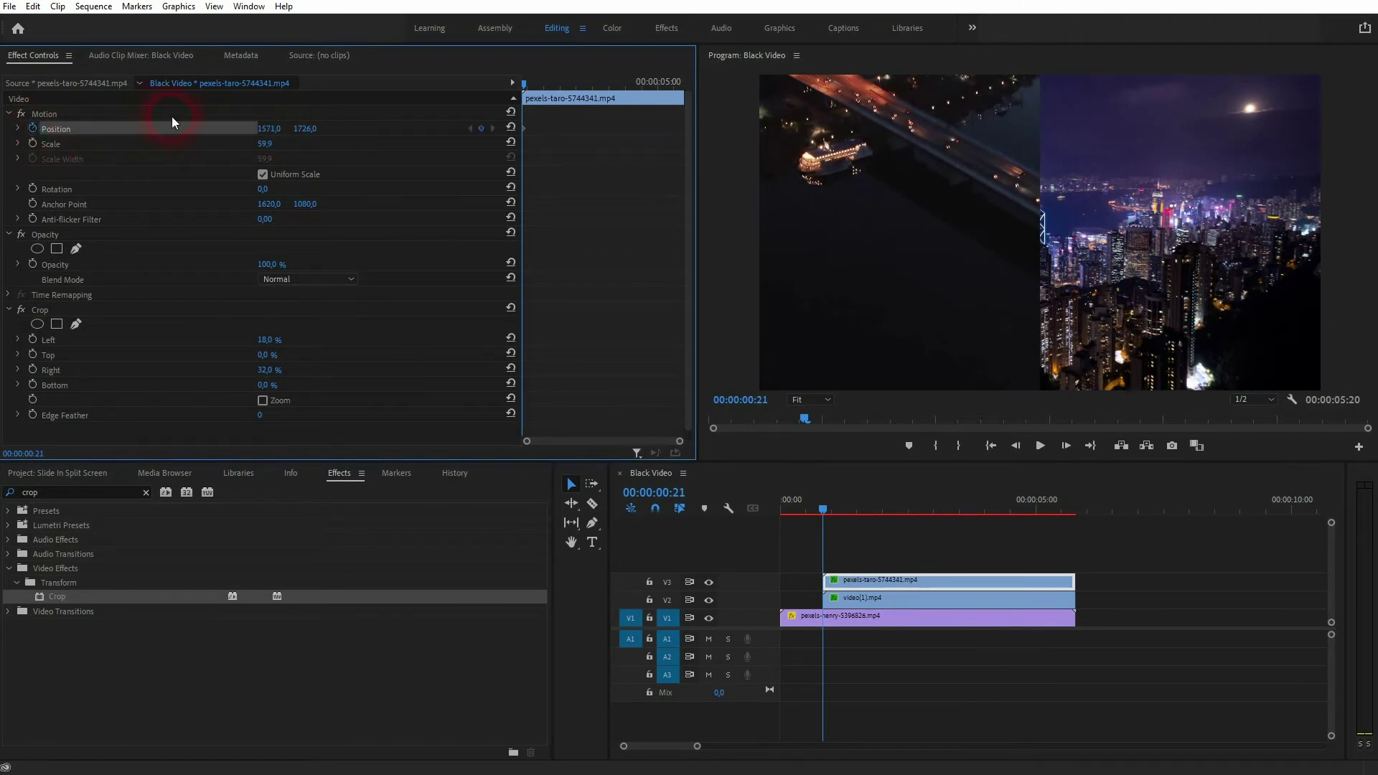
# At 00:00:01:09, add a second Position keyframe to the V3 clip with a vertical position of 646.
pyautogui.moveTo(524, 84); pyautogui.dragTo(541, 84)
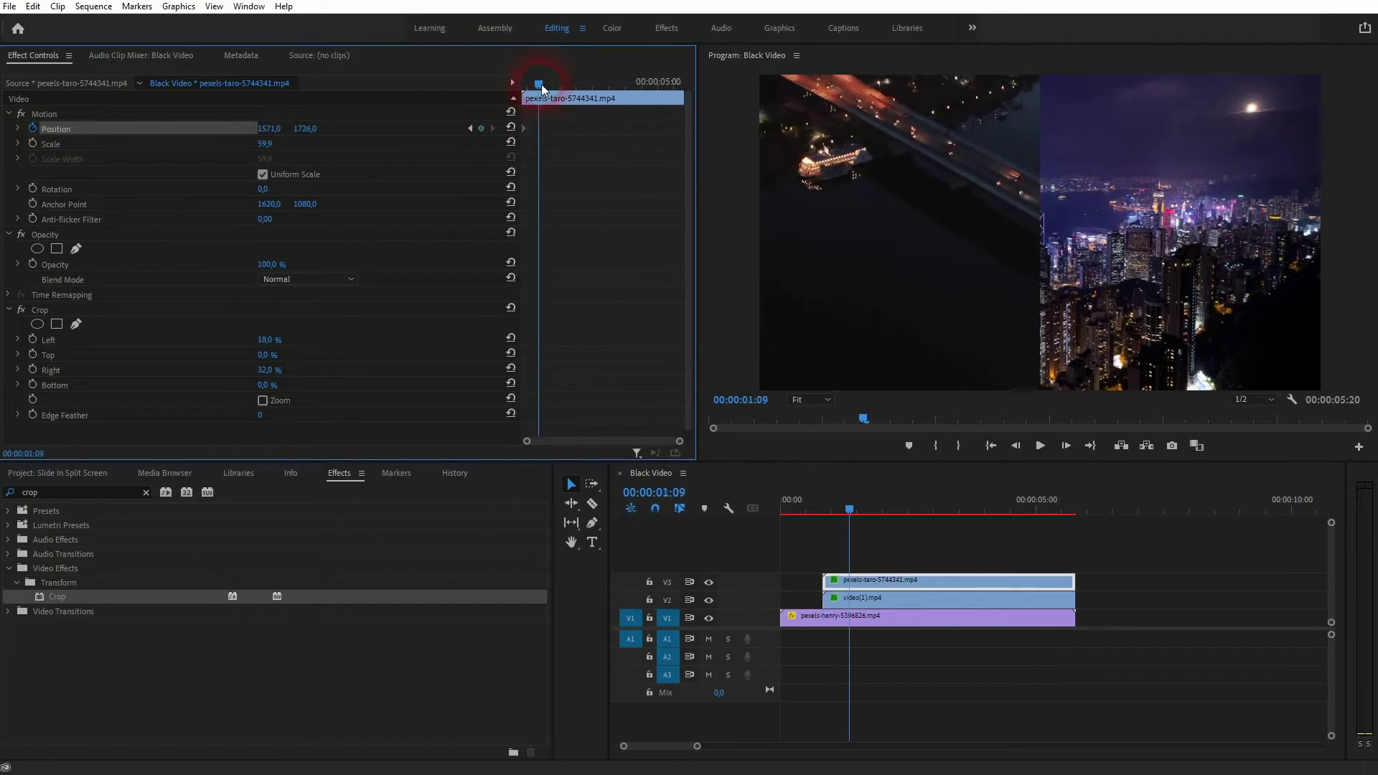
pyautogui.moveTo(308, 137); pyautogui.dragTo(183, 136)
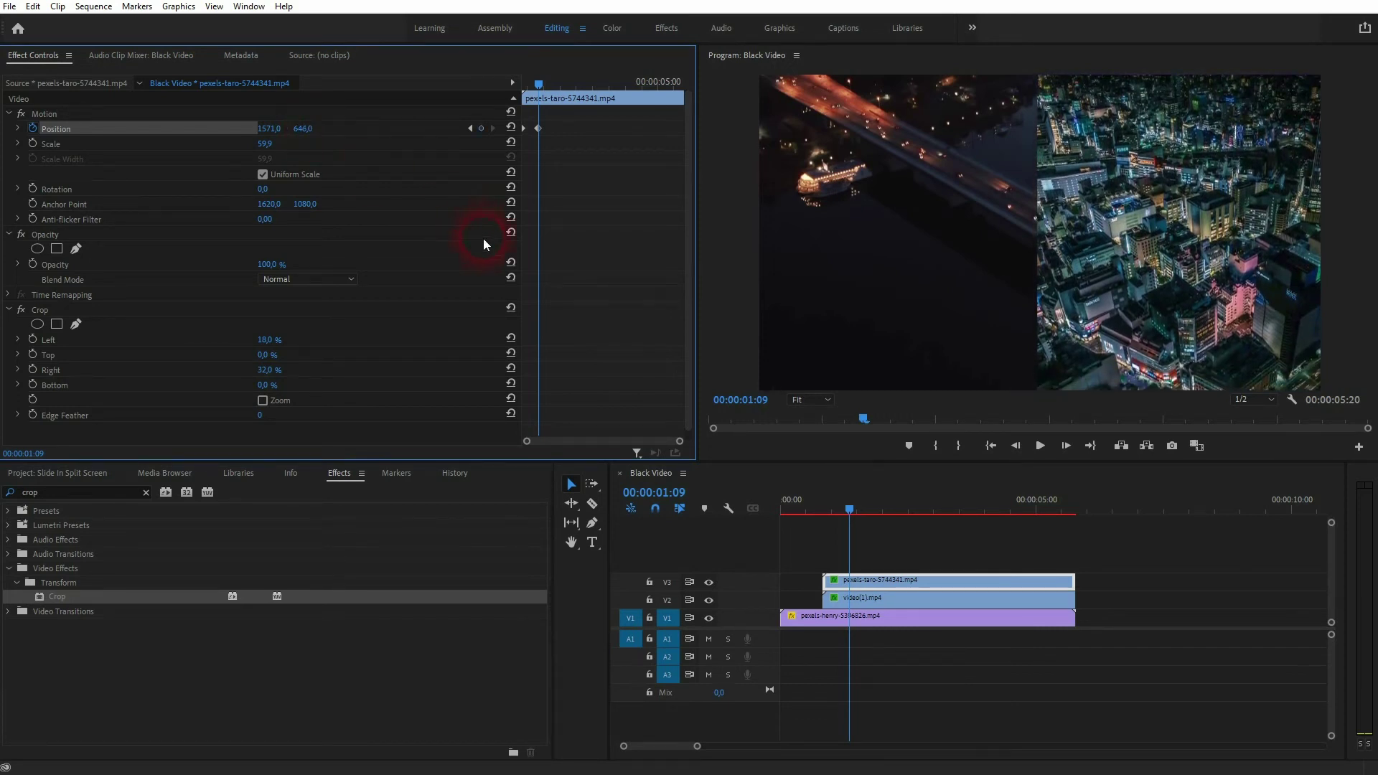
pyautogui.click(919, 550)
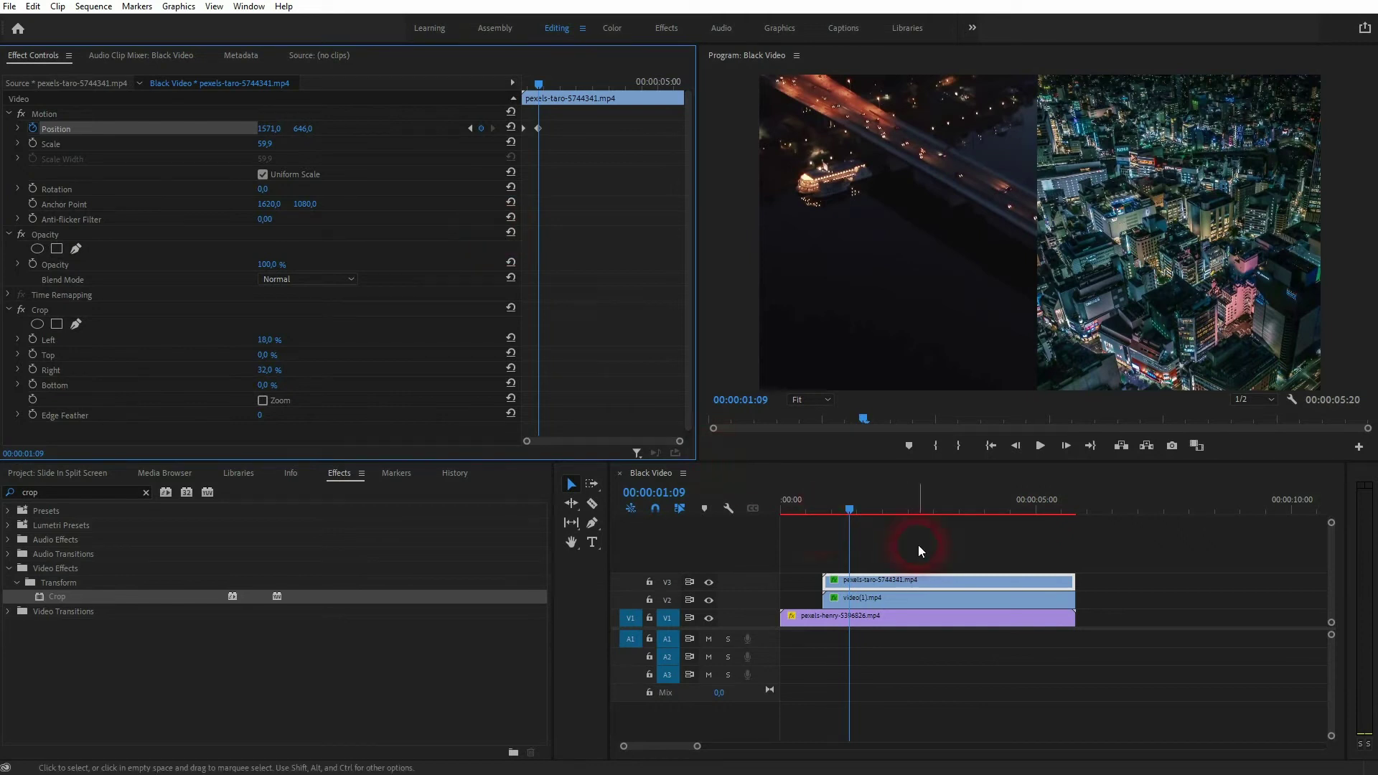
# Enable Position keyframing on video(1).mp4 at 00:00:01:09 and return the playhead to the clip's start at 00:00:00:21.
pyautogui.click(881, 600)
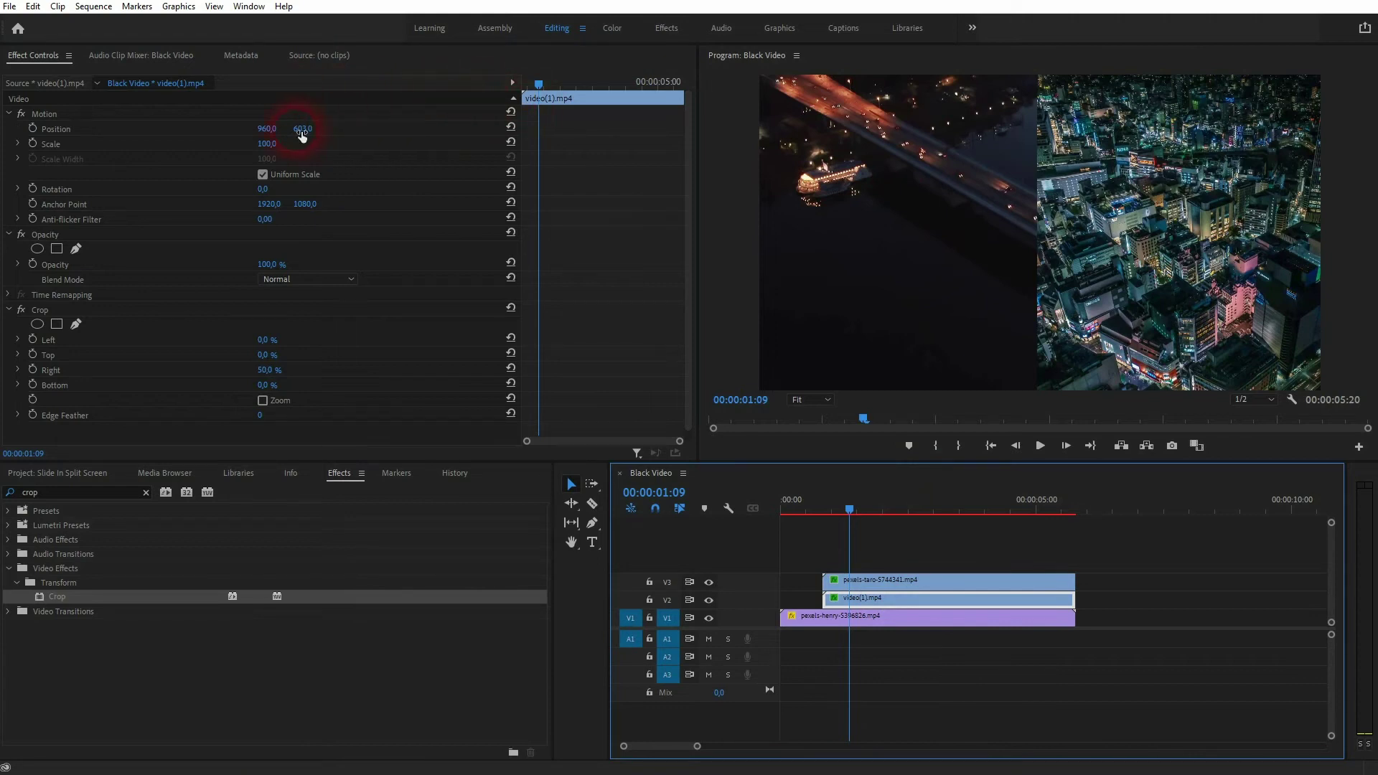
pyautogui.click(29, 128)
pyautogui.moveTo(551, 86); pyautogui.dragTo(493, 86)
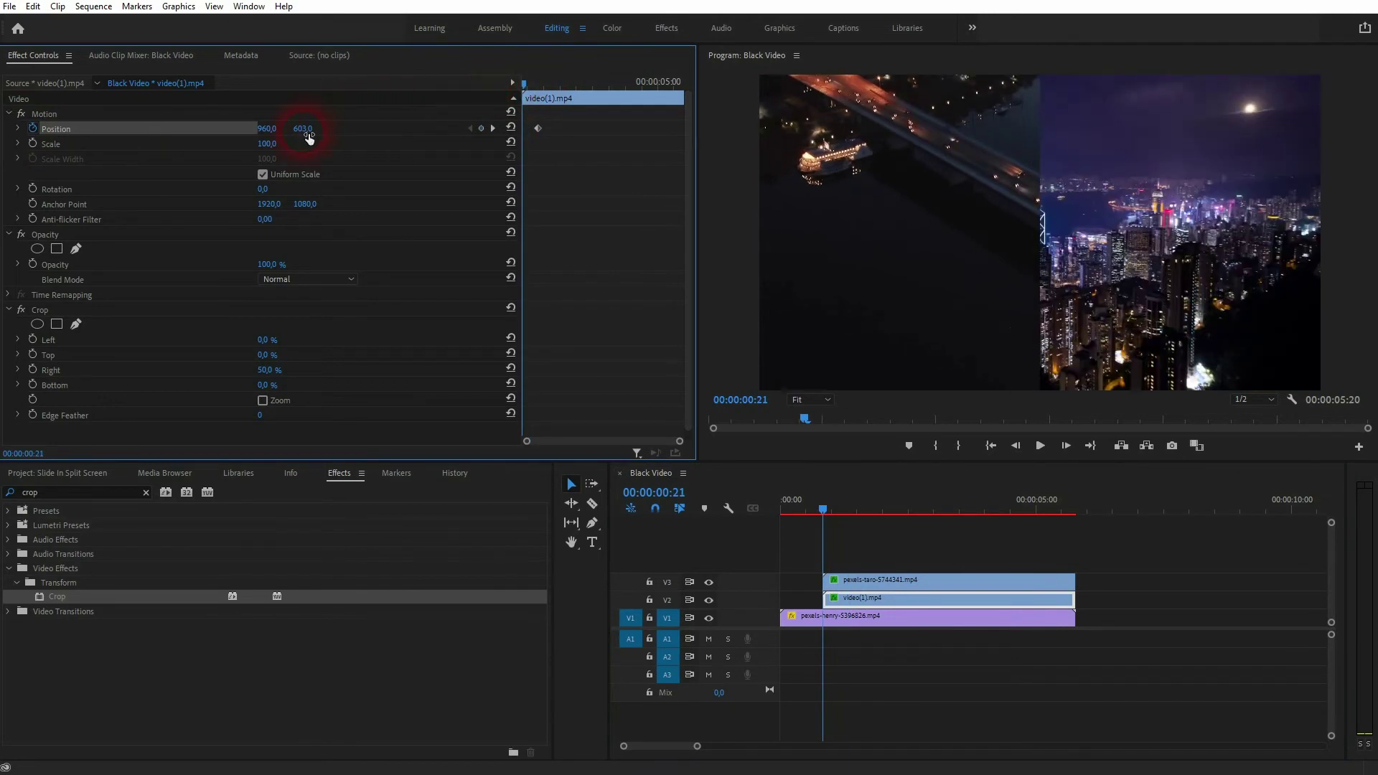
# At 00:00:00:23, set the vertical position of video(1).mp4 to -1082, placing the clip above the frame.
pyautogui.moveTo(818, 510)
pyautogui.mouseDown()
pyautogui.moveTo(867, 511)
pyautogui.moveTo(828, 510)
pyautogui.mouseUp()
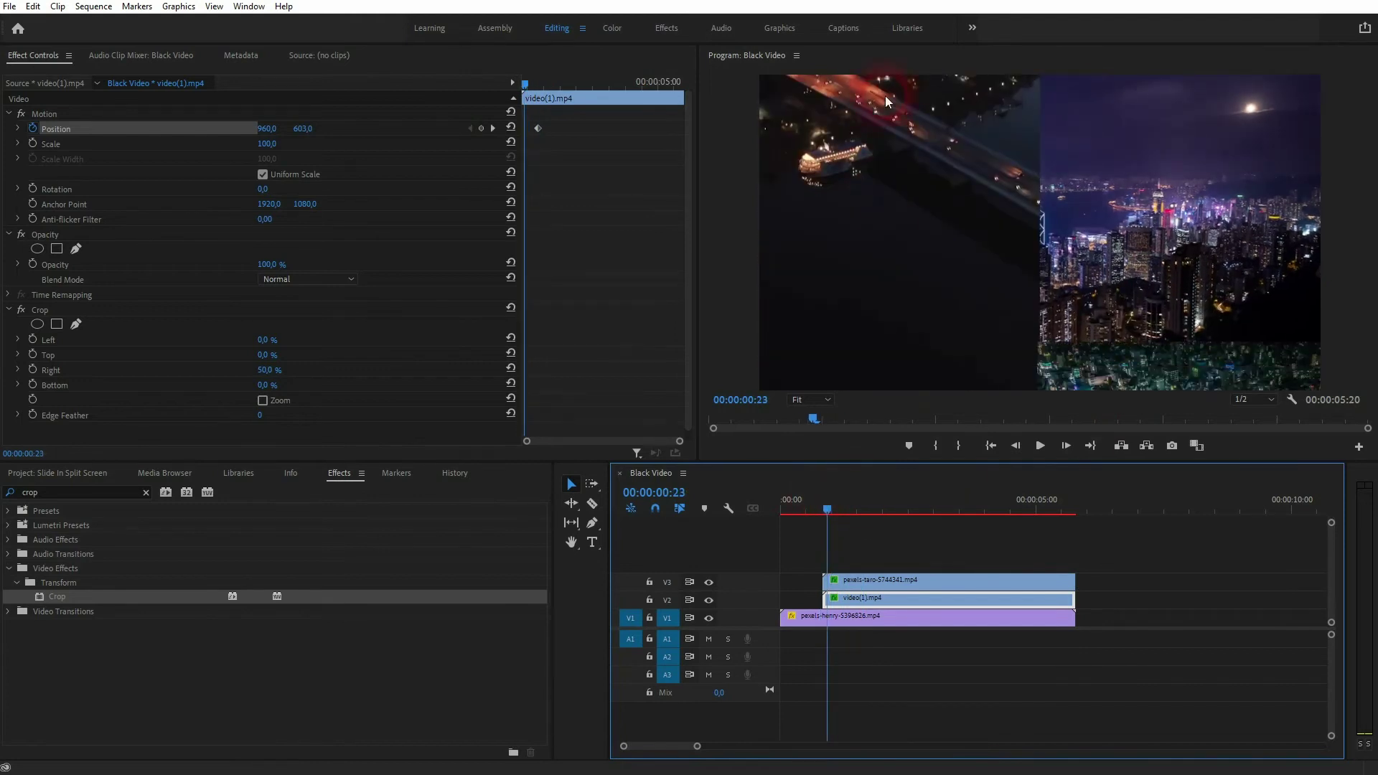
pyautogui.click(877, 70)
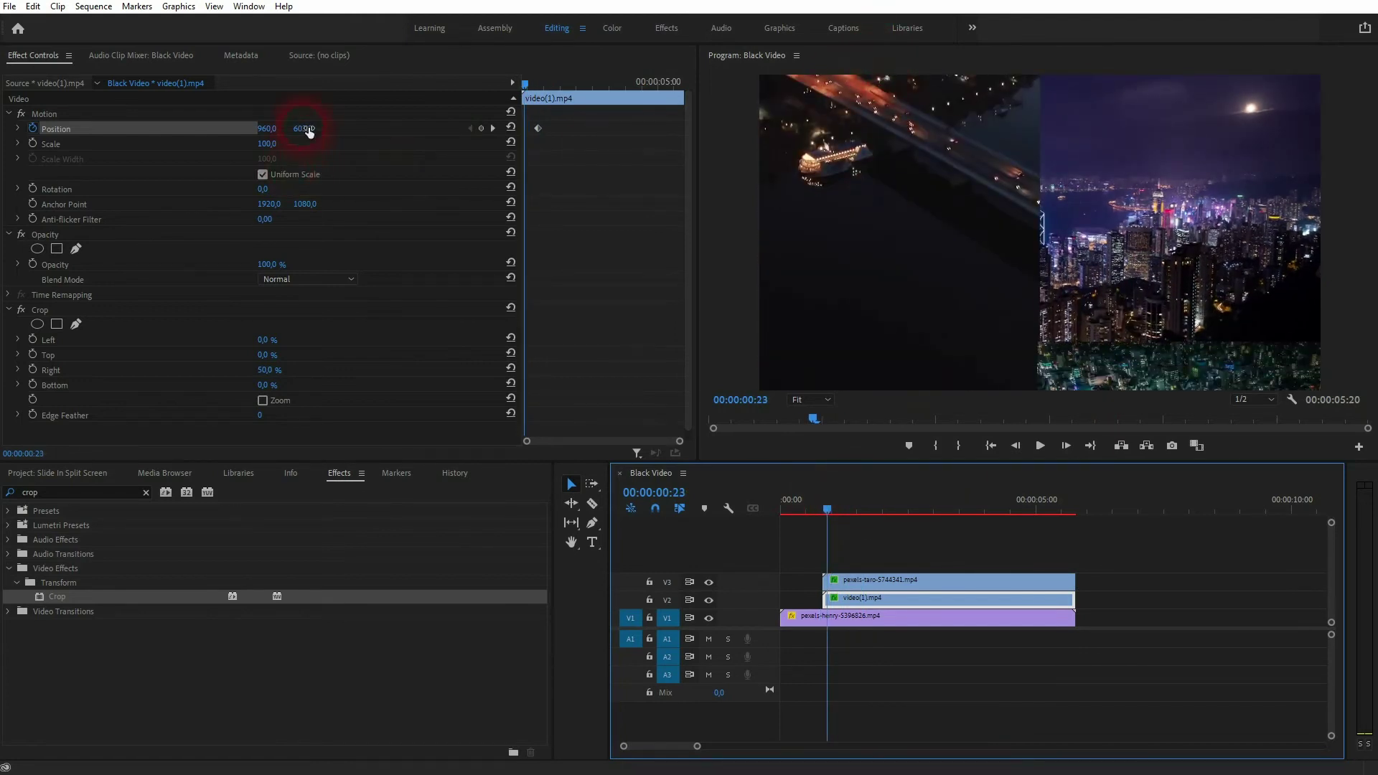
pyautogui.moveTo(308, 133); pyautogui.dragTo(28, 133)
pyautogui.moveTo(310, 134); pyautogui.dragTo(207, 134)
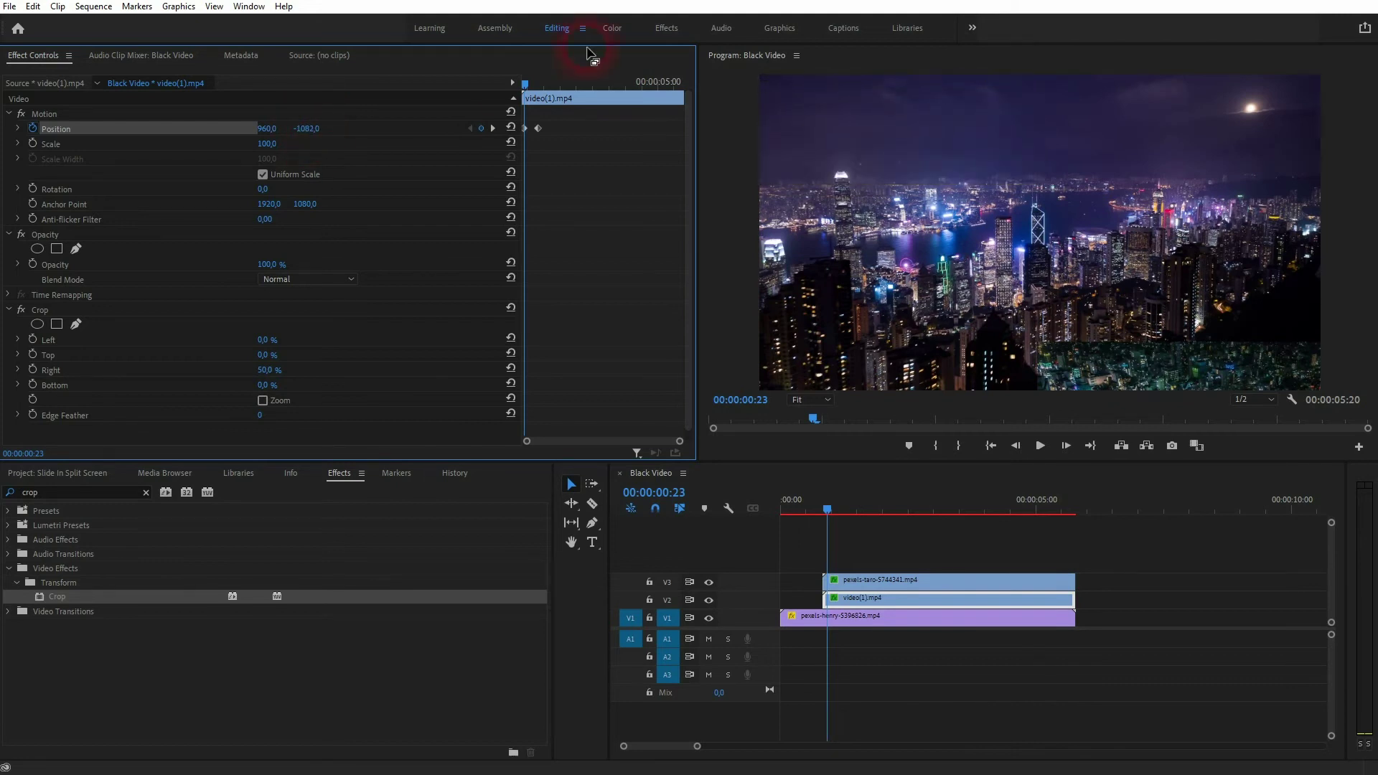
# Move the first Position keyframe of video(1).mp4 back to the clip's start at 00:00:00:21.
pyautogui.click(517, 88)
pyautogui.moveTo(525, 129); pyautogui.dragTo(504, 134)
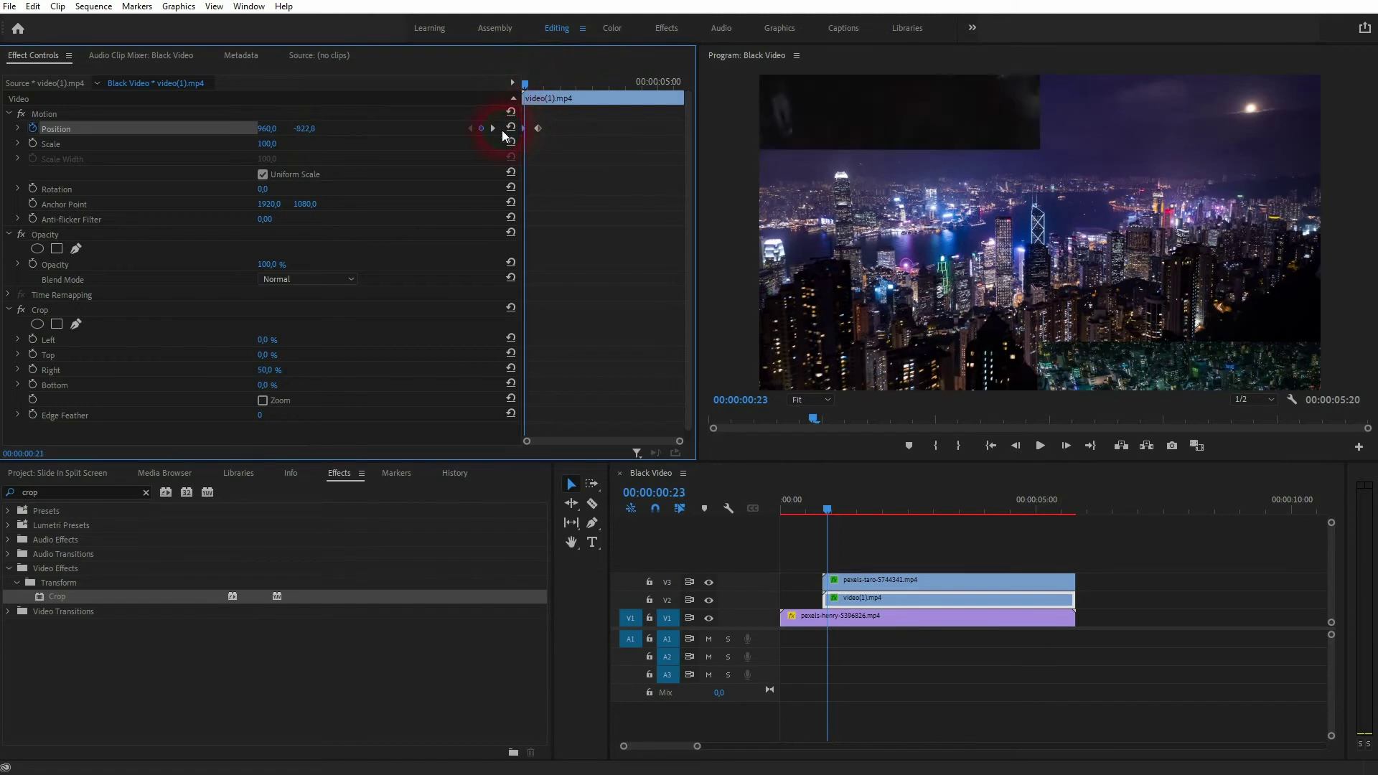
pyautogui.moveTo(528, 85); pyautogui.dragTo(505, 80)
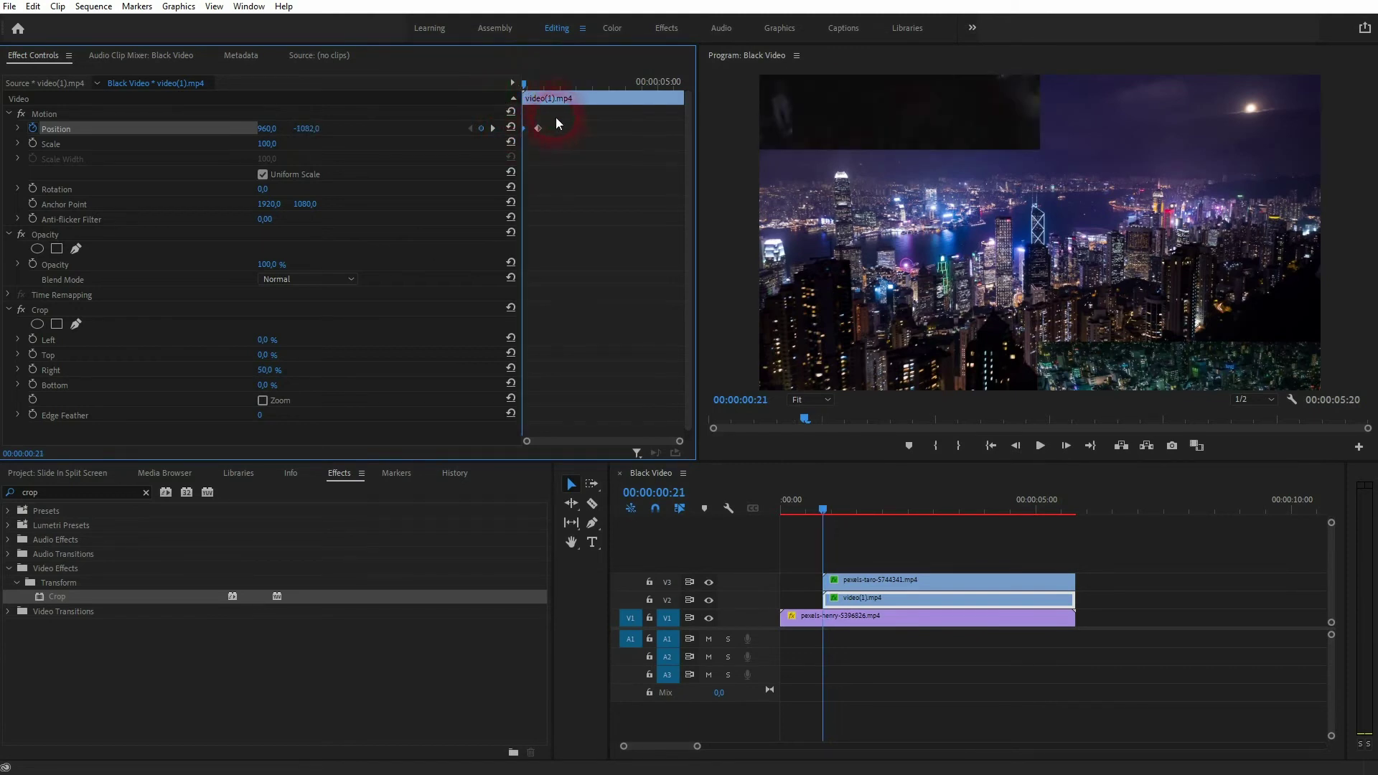
pyautogui.click(311, 130)
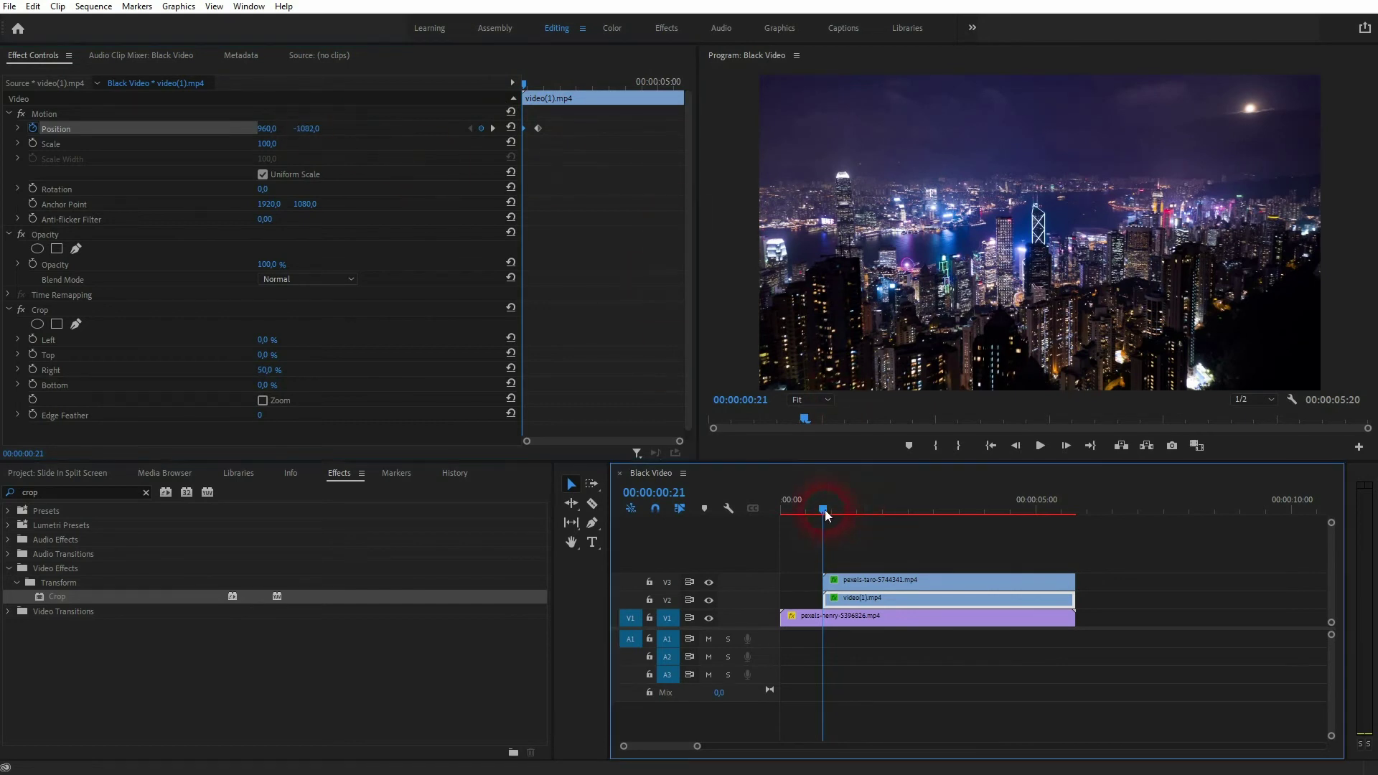
# Play the sequence from the beginning to check how both clips slide in.
pyautogui.moveTo(825, 510); pyautogui.dragTo(802, 515)
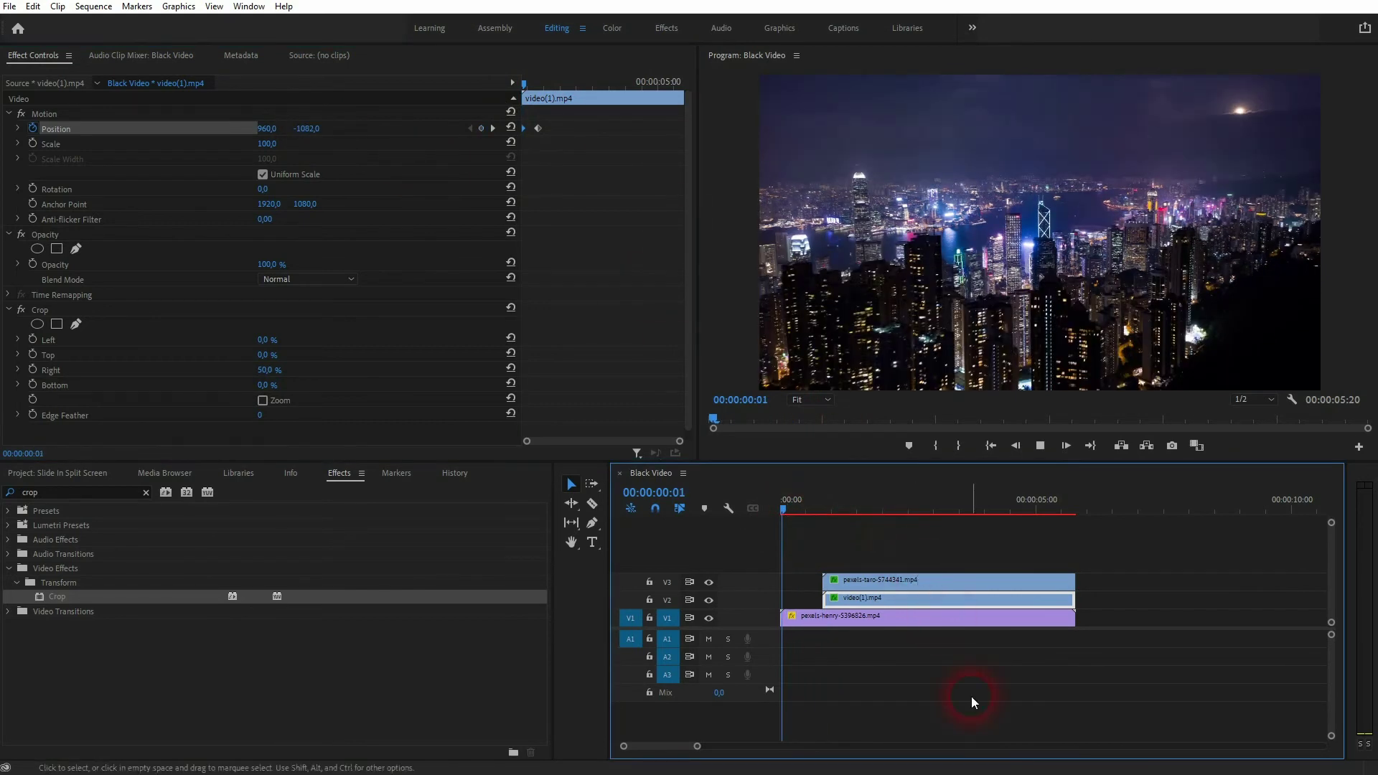
pyautogui.press('space')
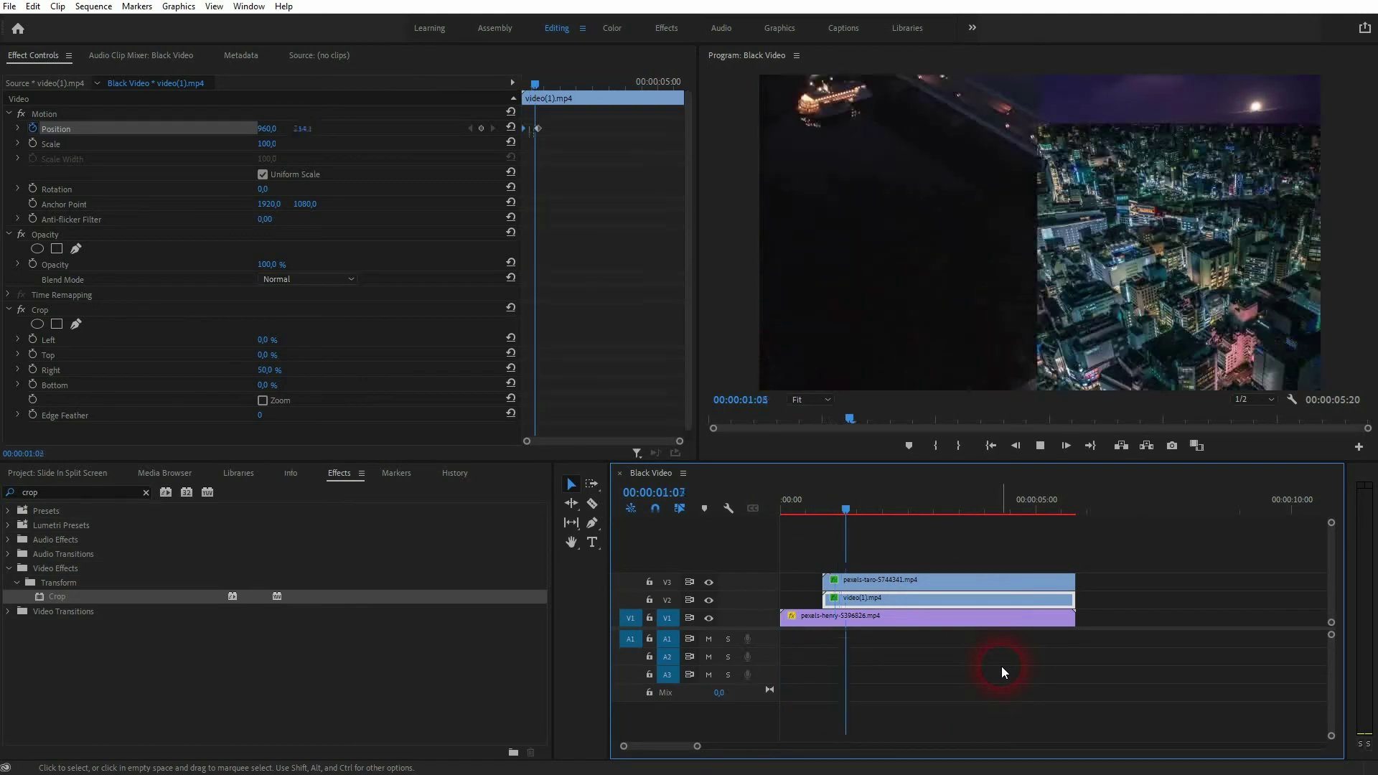
pyautogui.press('space')
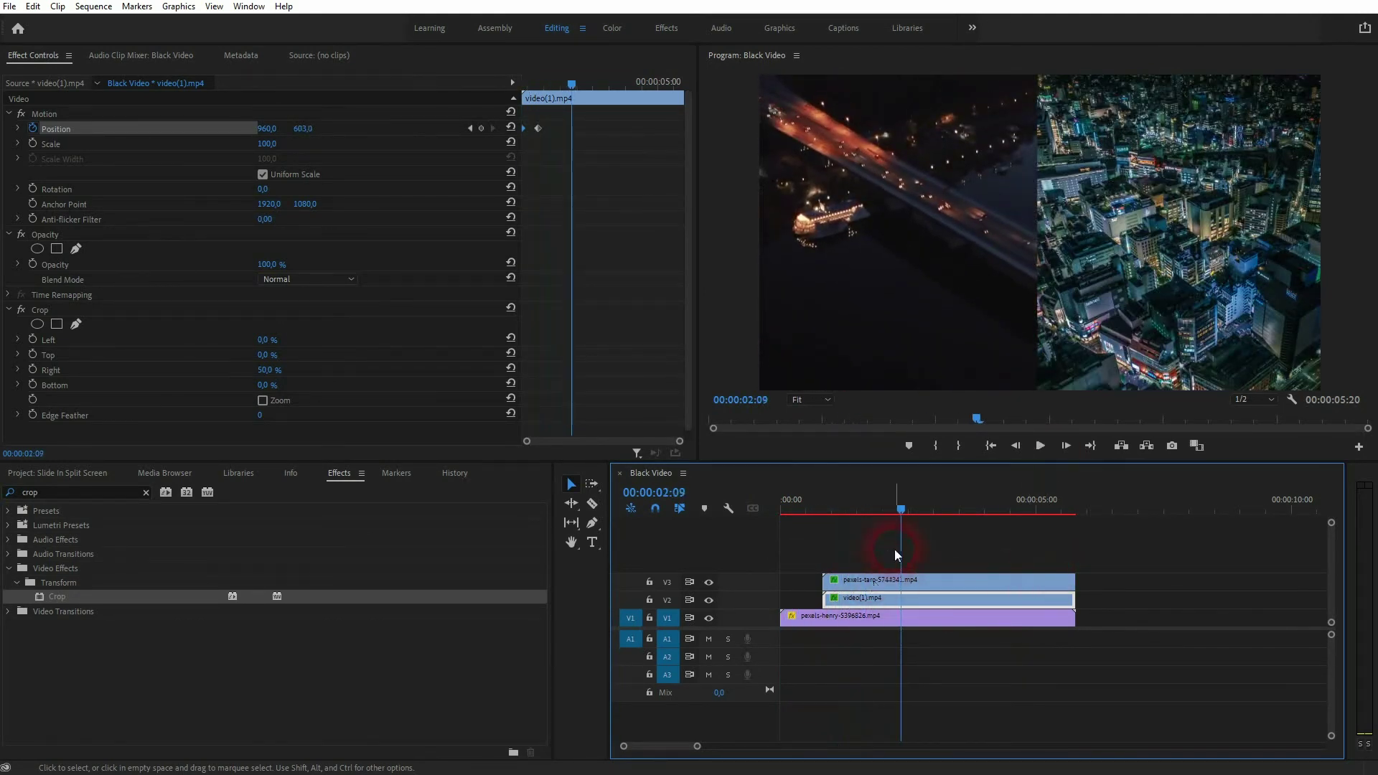
# Check the starting Position keyframes of video(1).mp4 and the V3 clip, and move the playhead to the second keyframe at 00:00:01:09.
pyautogui.click(890, 511)
pyautogui.moveTo(890, 511); pyautogui.dragTo(825, 509)
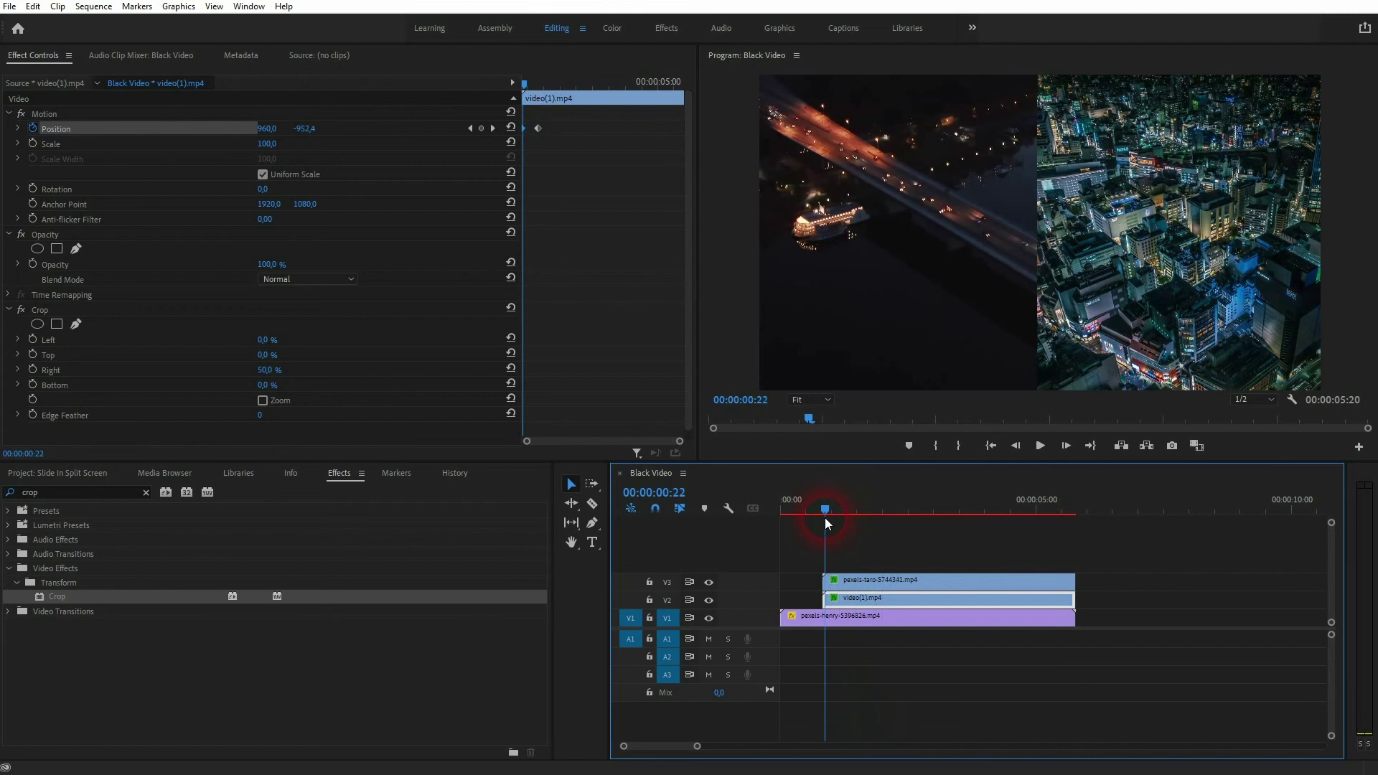
pyautogui.click(522, 84)
pyautogui.press('Left')
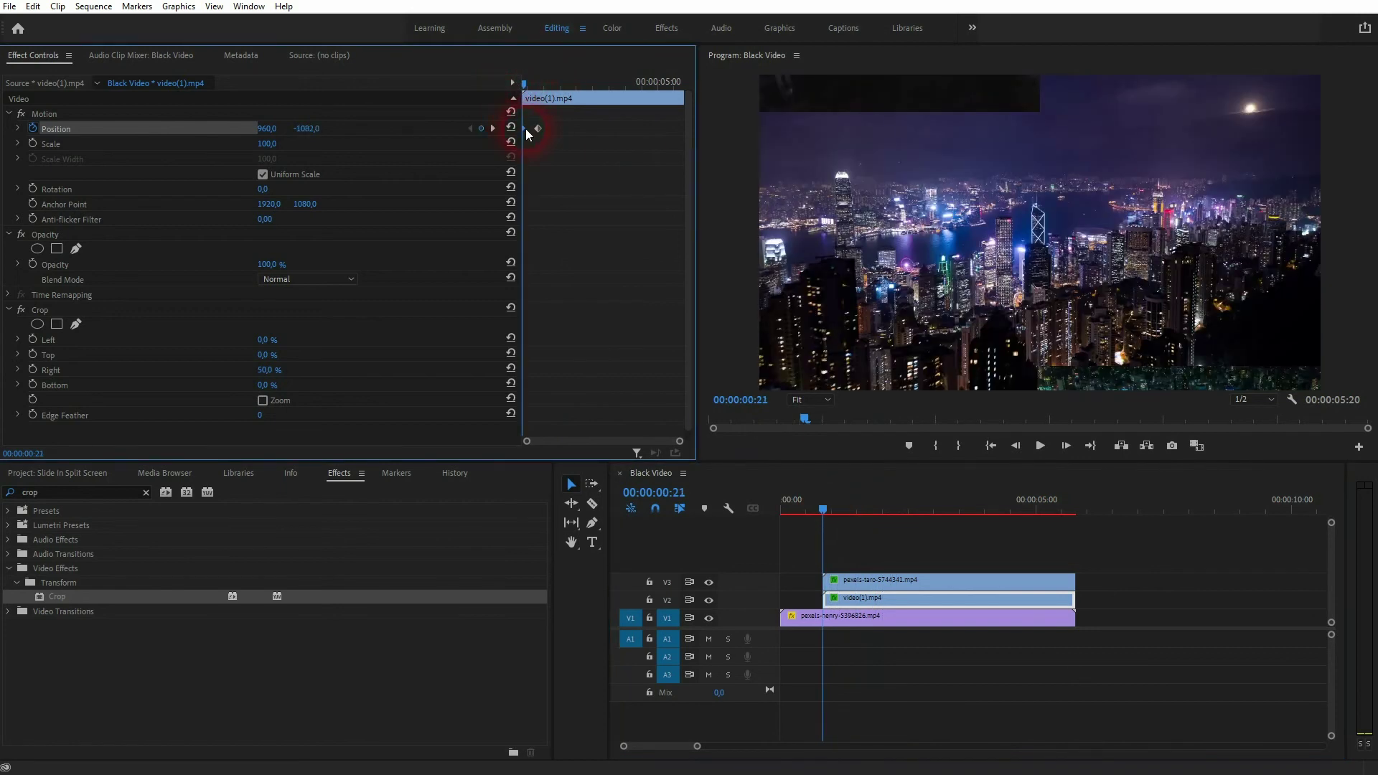
pyautogui.click(841, 581)
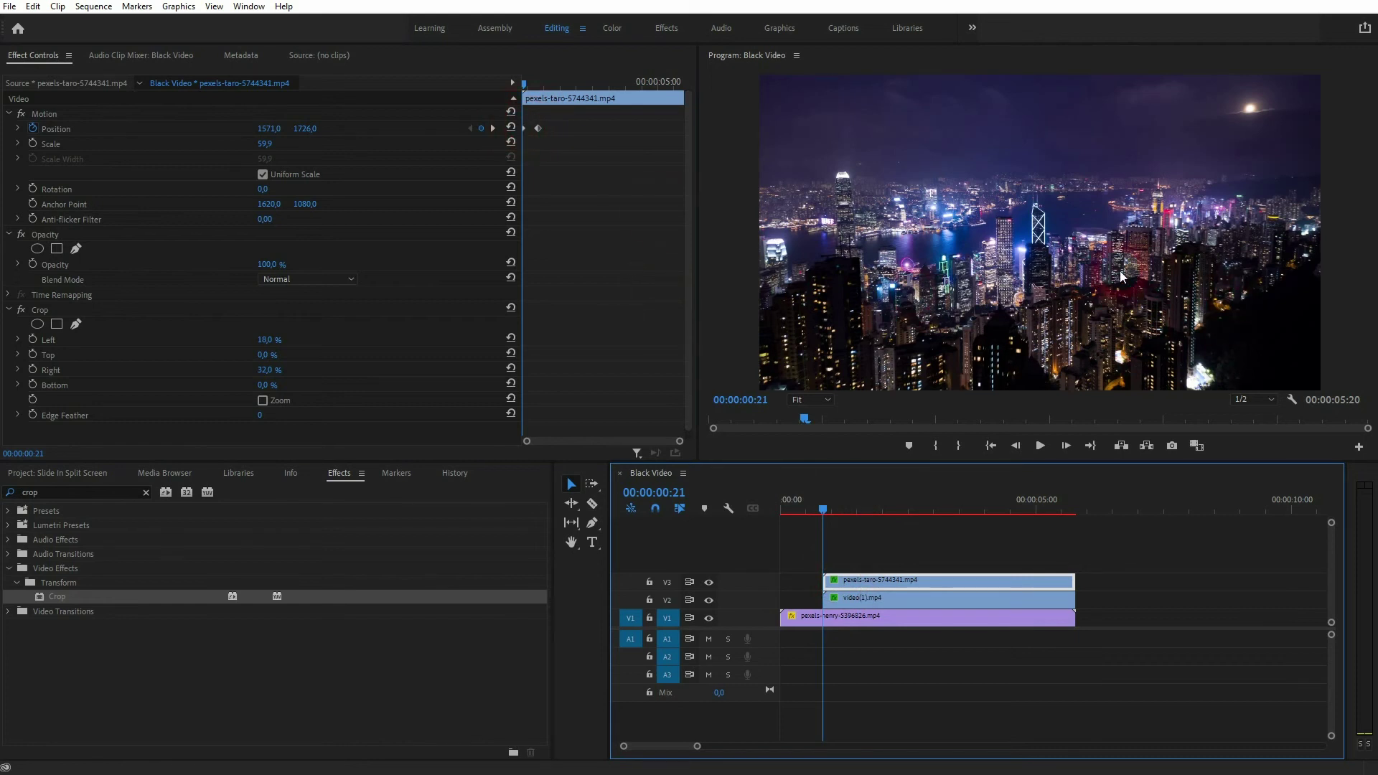
pyautogui.click(493, 127)
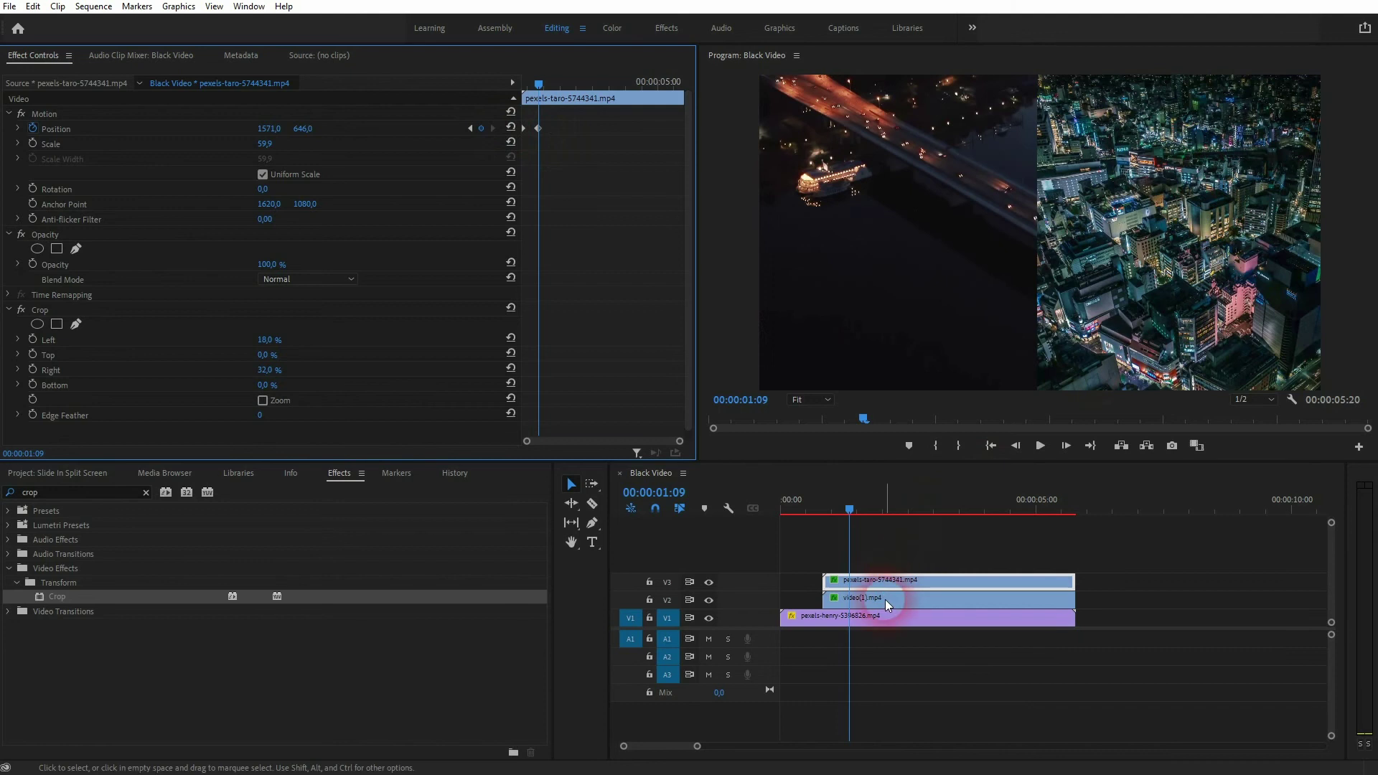
# Show the Position velocity graph of video(1).mp4 and apply Ease In temporal interpolation to both of its Position keyframes.
pyautogui.click(885, 600)
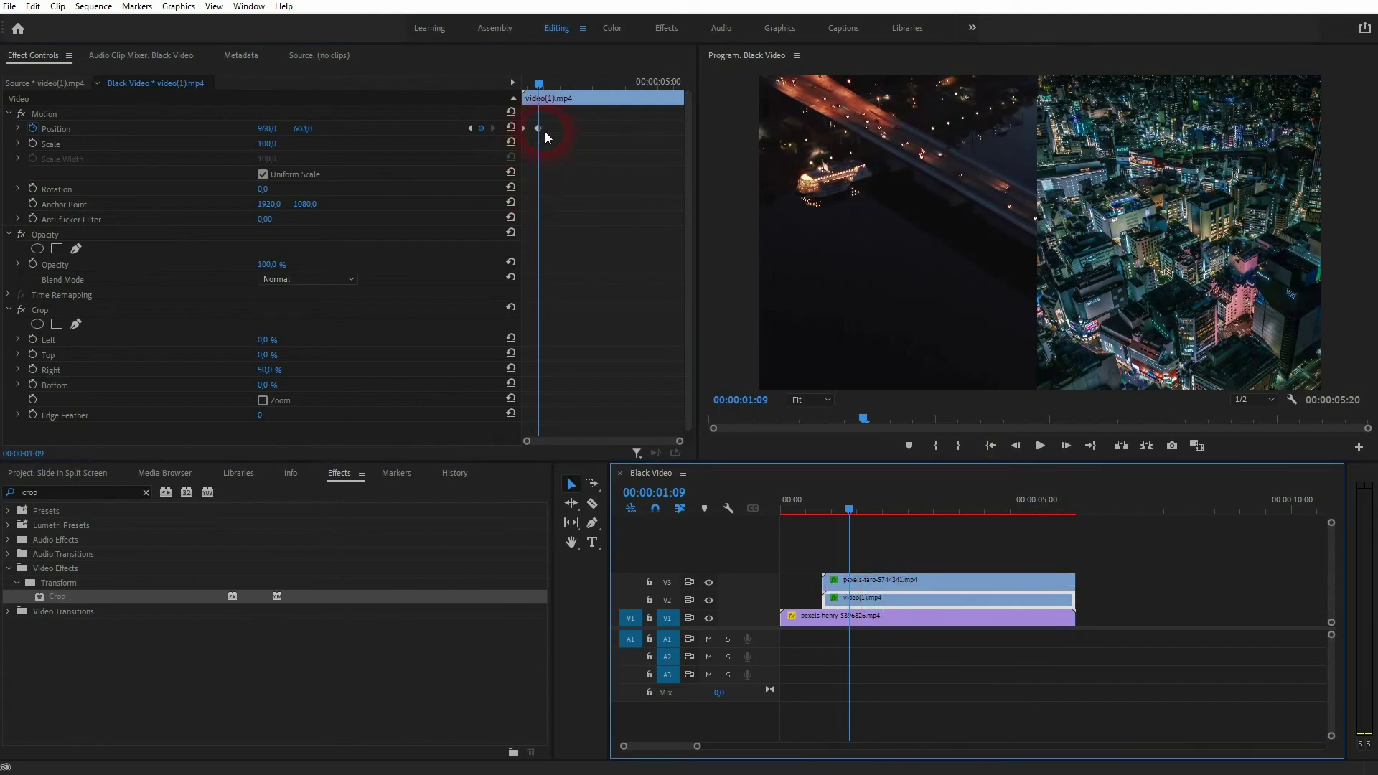
pyautogui.click(18, 129)
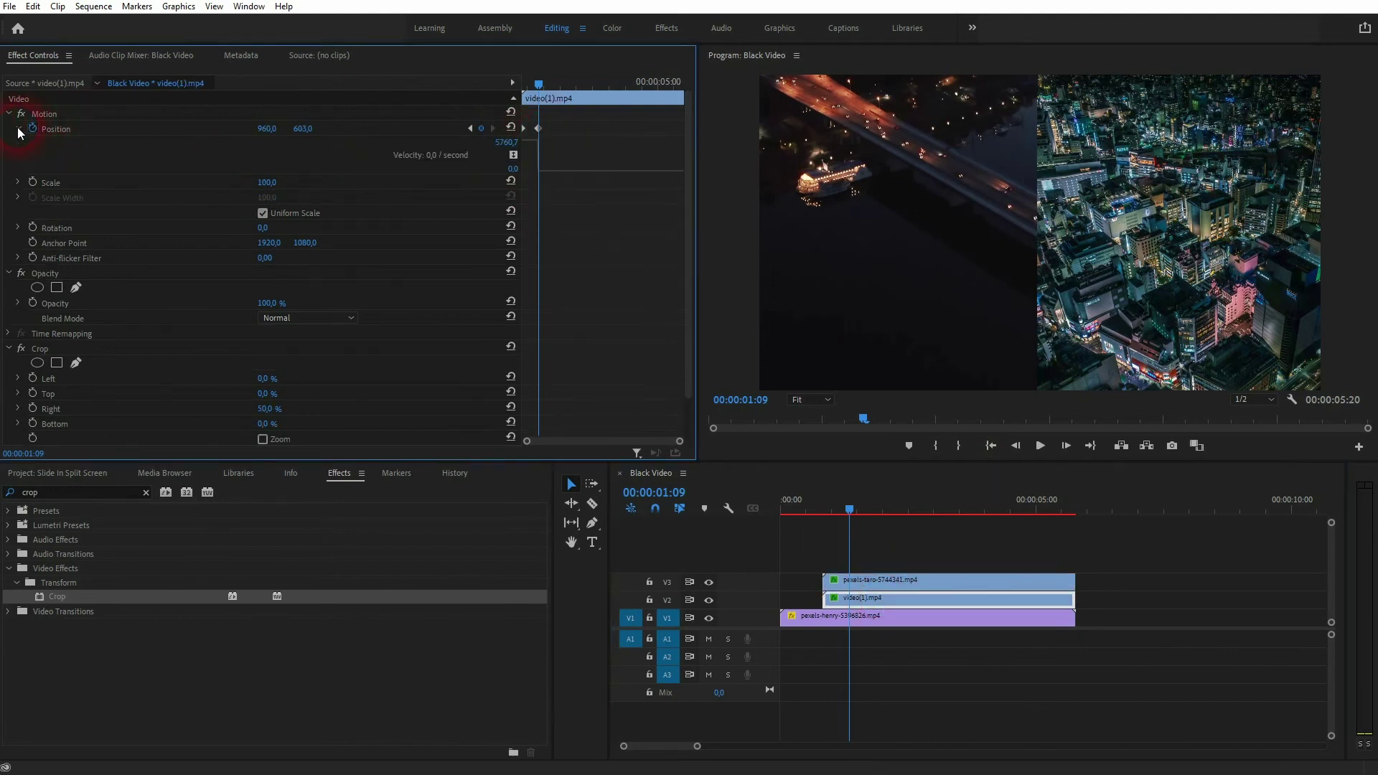
pyautogui.moveTo(557, 127); pyautogui.dragTo(511, 142)
pyautogui.rightClick(538, 129)
pyautogui.moveTo(641, 253)
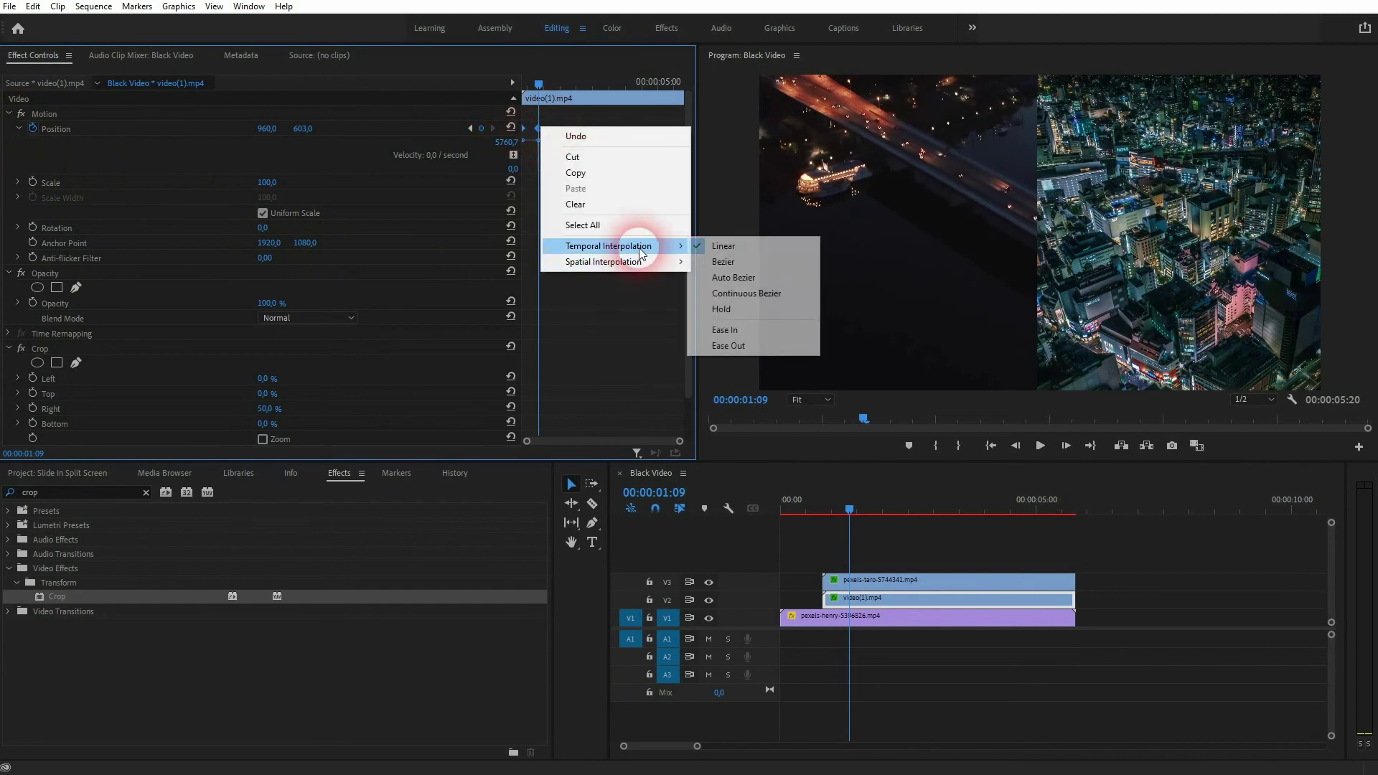
pyautogui.click(760, 328)
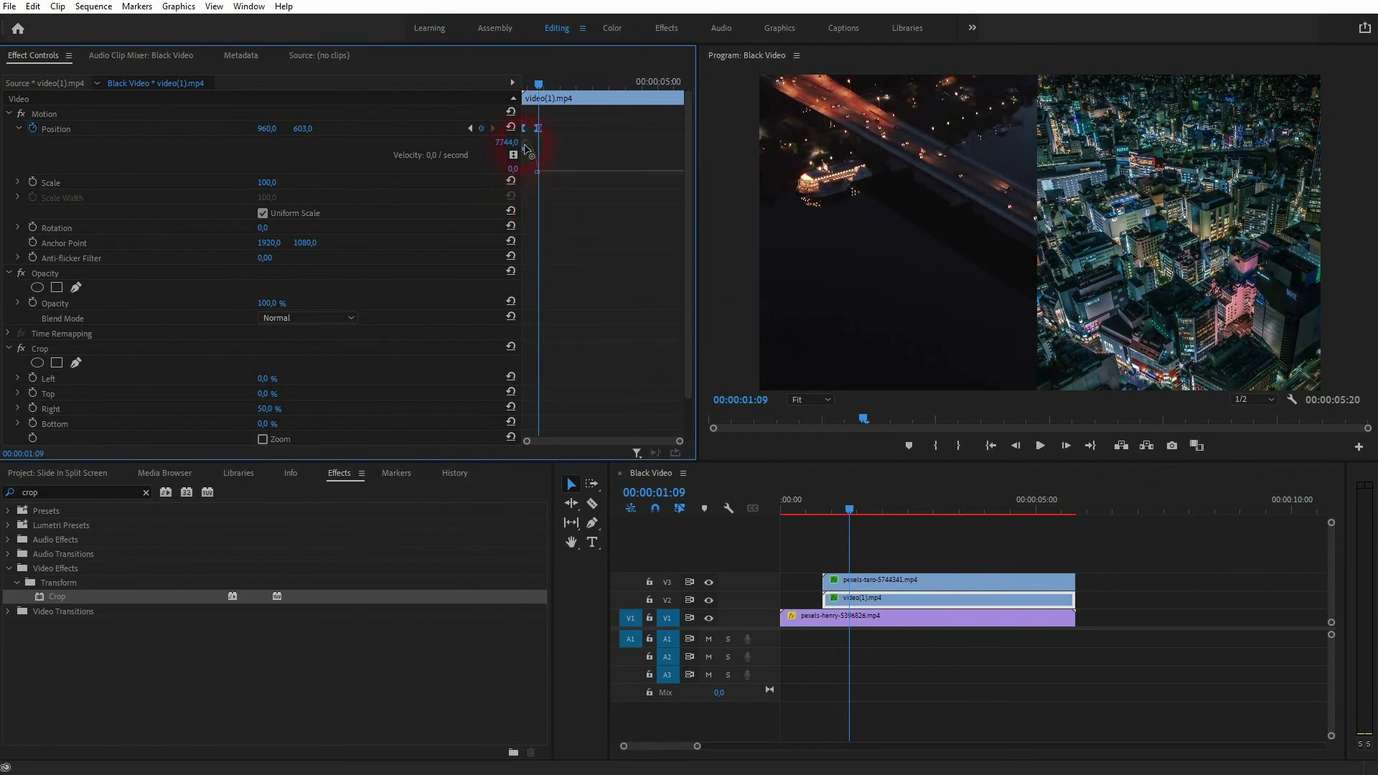
# Apply Ease In temporal interpolation to both Position keyframes of pexels-taro-5744341.mp4 on V3.
pyautogui.click(875, 580)
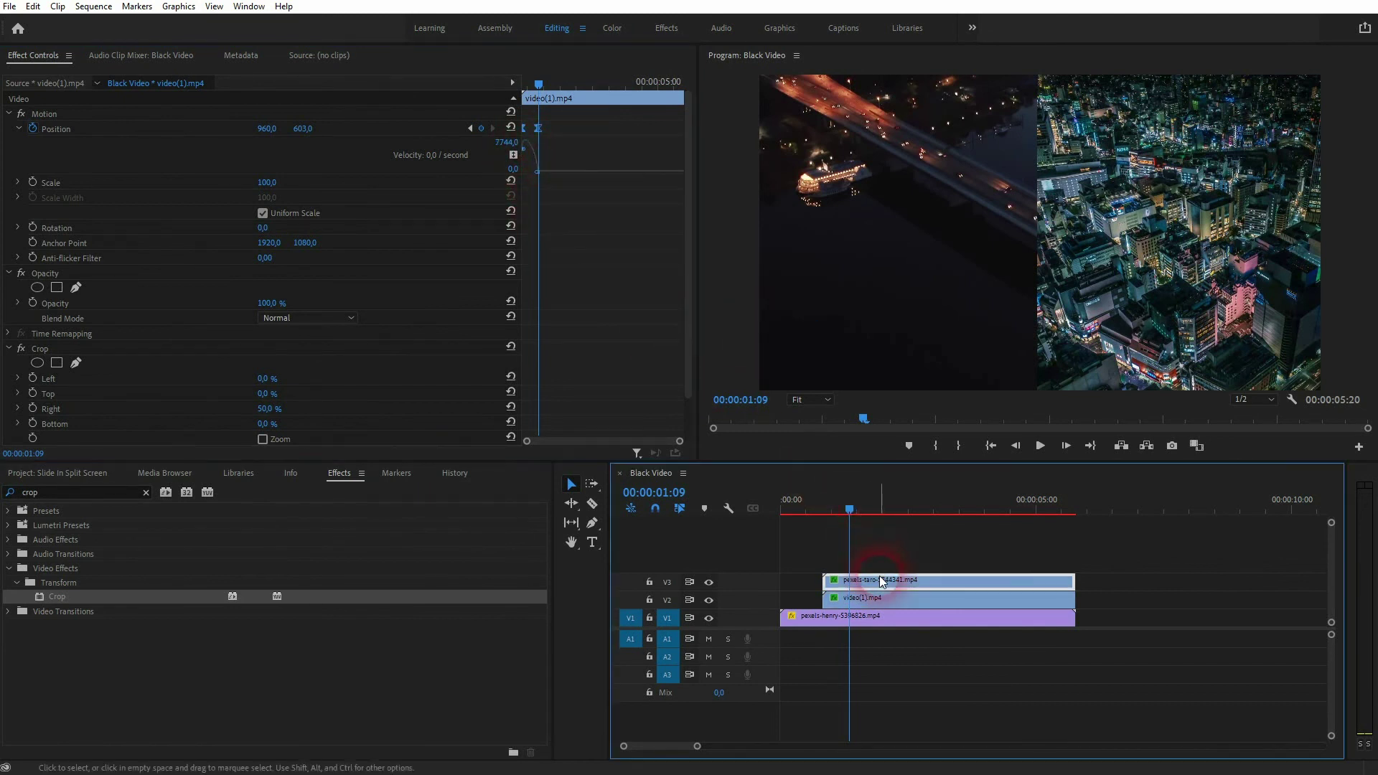
pyautogui.moveTo(555, 122); pyautogui.dragTo(519, 135)
pyautogui.rightClick(538, 134)
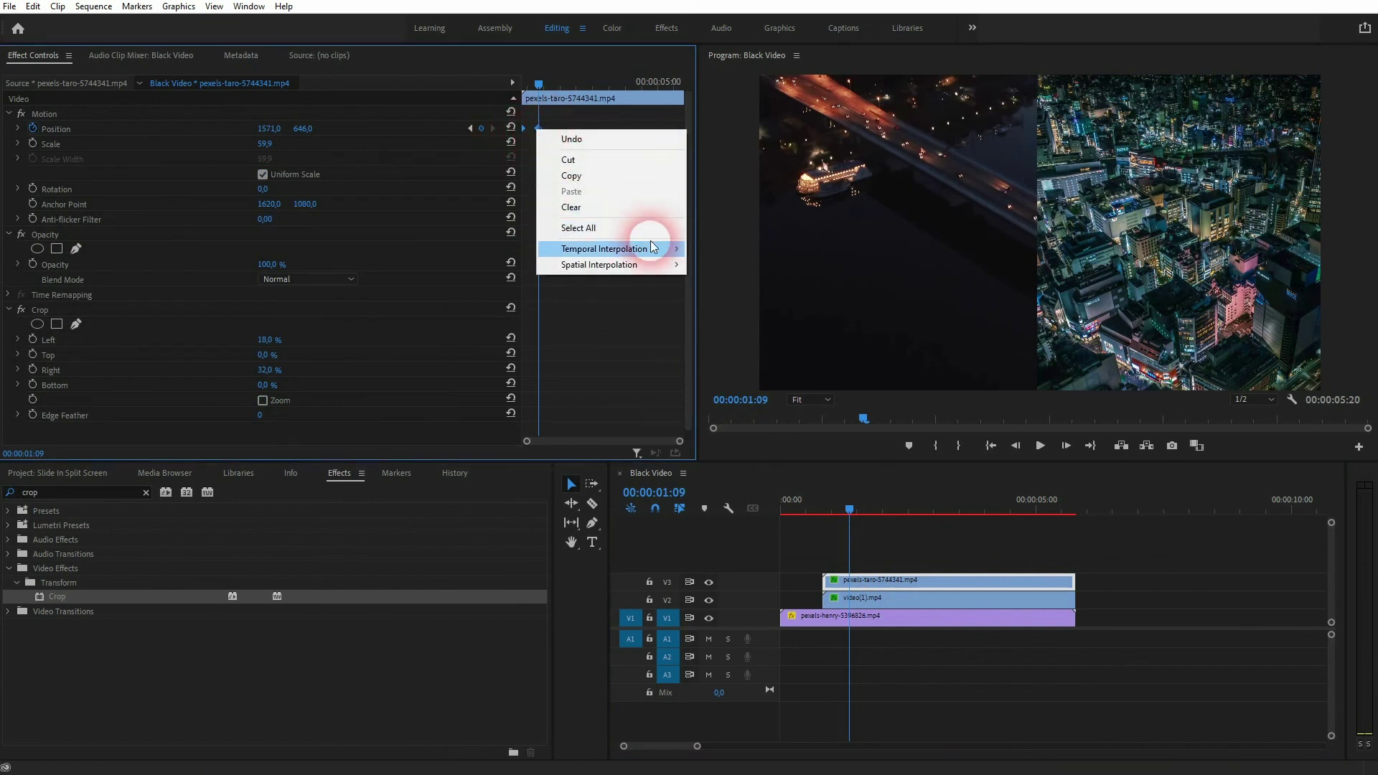
pyautogui.moveTo(675, 249)
pyautogui.click(761, 335)
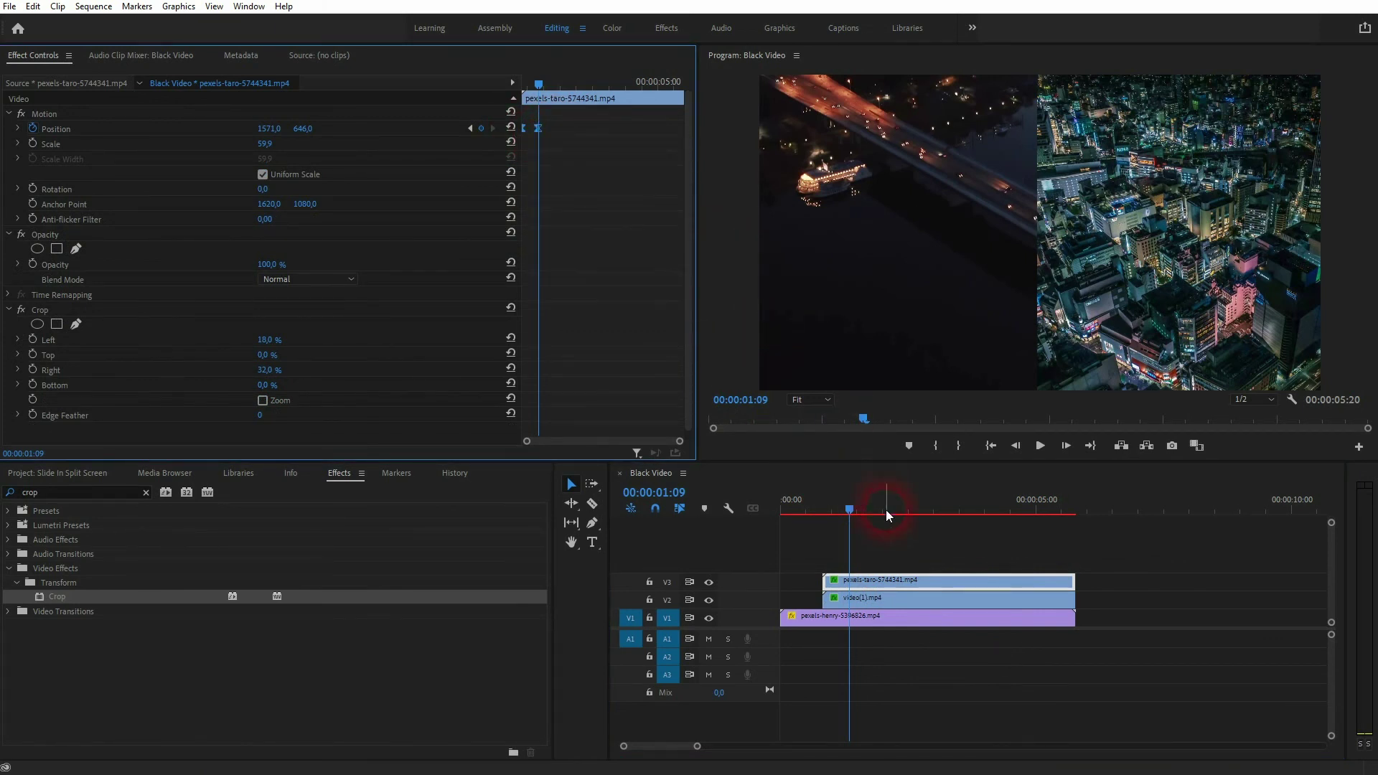
# Play the sequence from 00:00:00:00 to review the eased slide-in of both clips.
pyautogui.moveTo(849, 508); pyautogui.dragTo(739, 511)
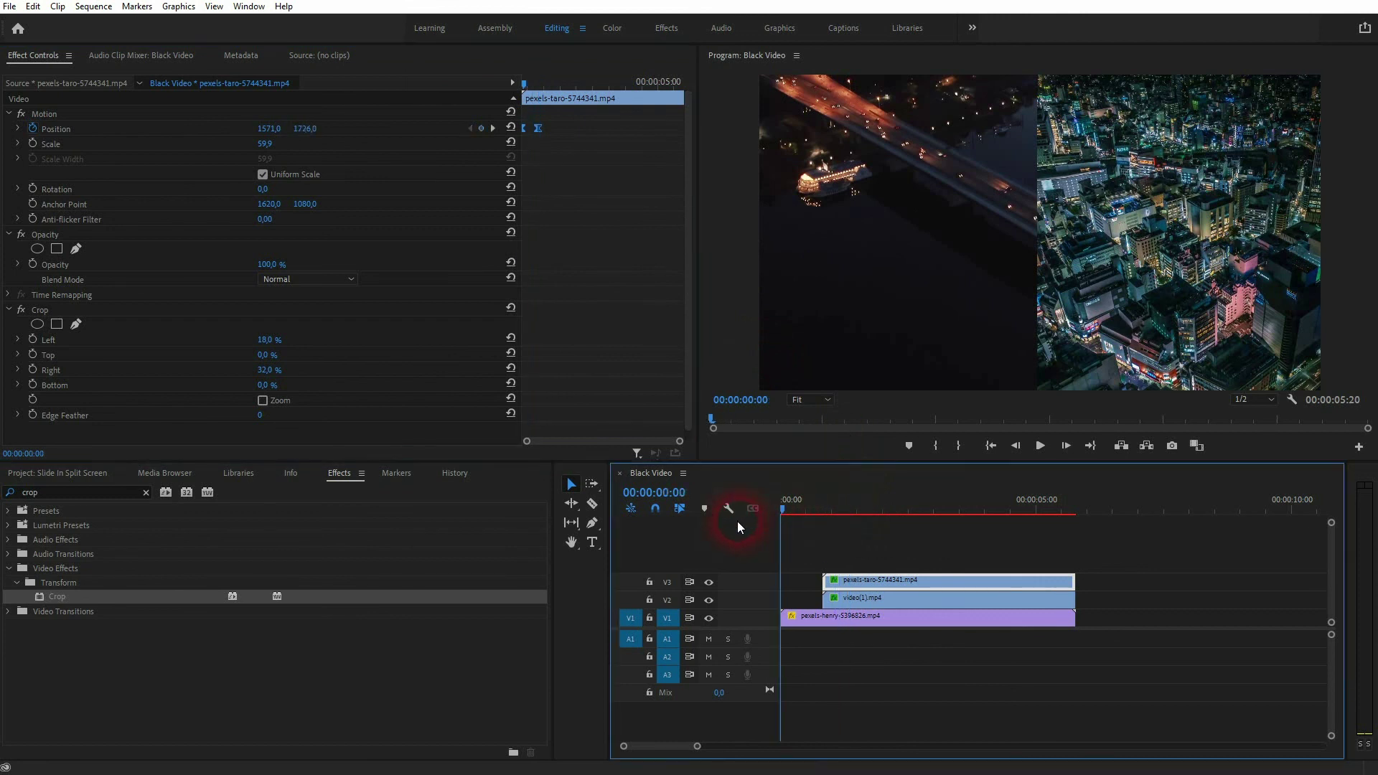
pyautogui.press('space')
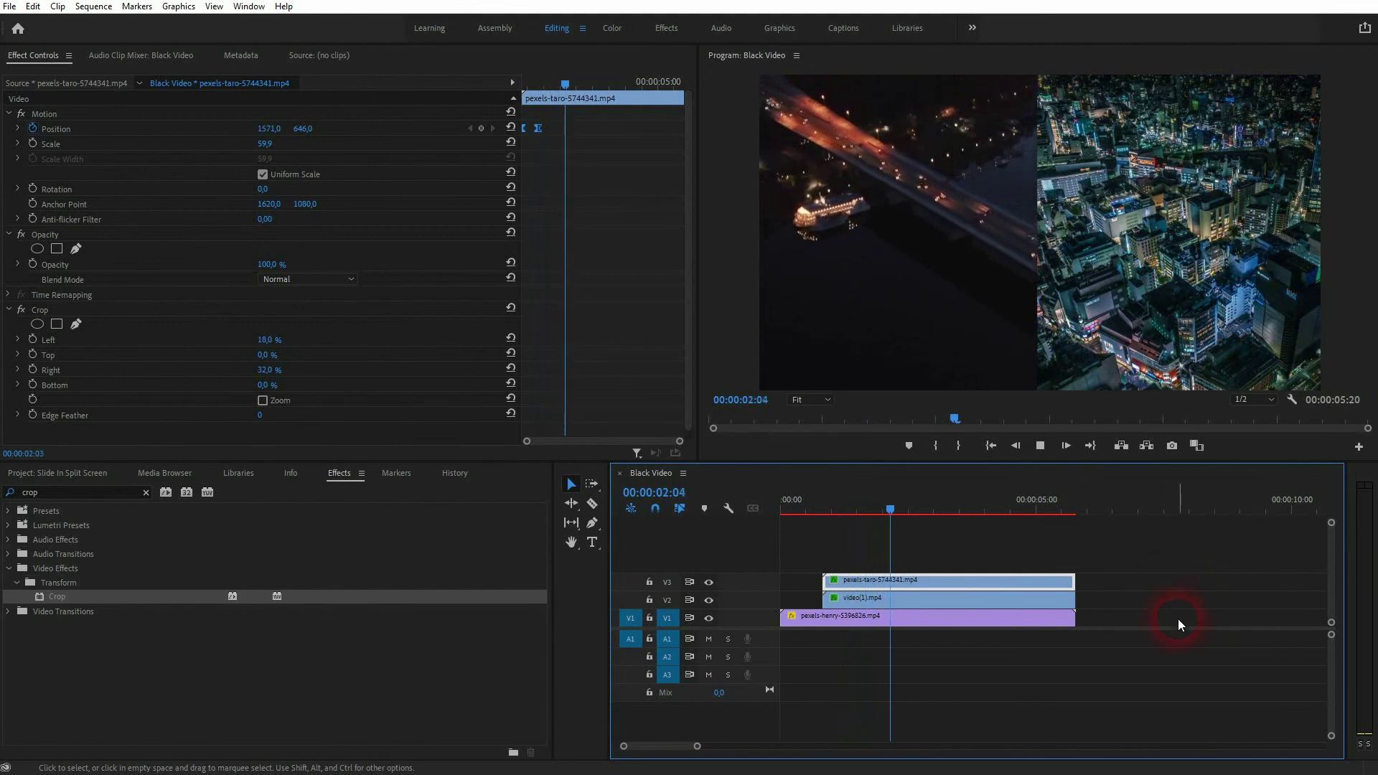
pyautogui.press('space')
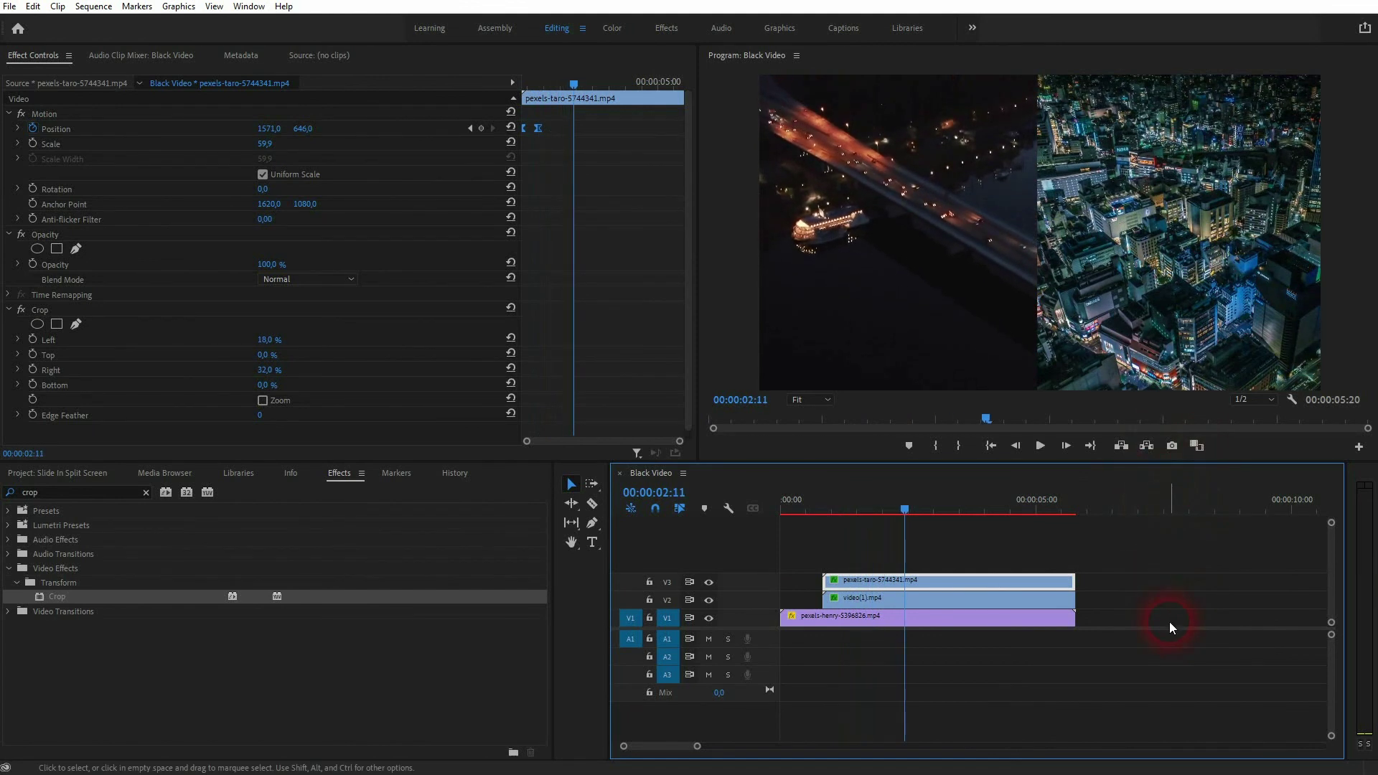